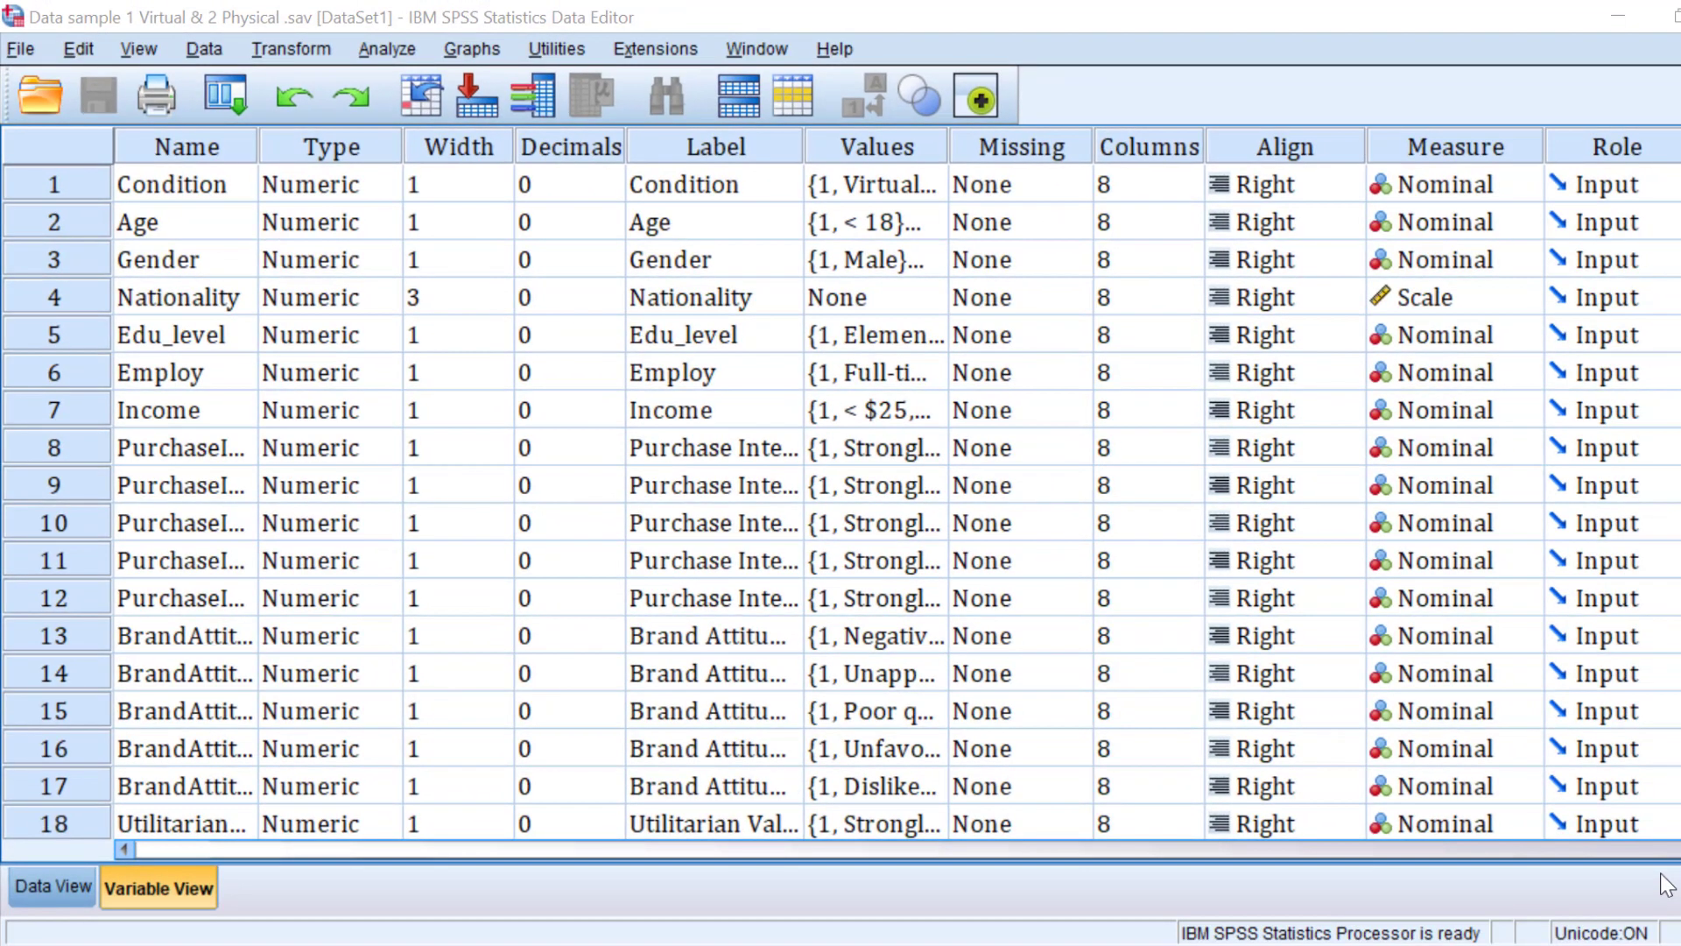
pyautogui.scroll(-1, 744, 505)
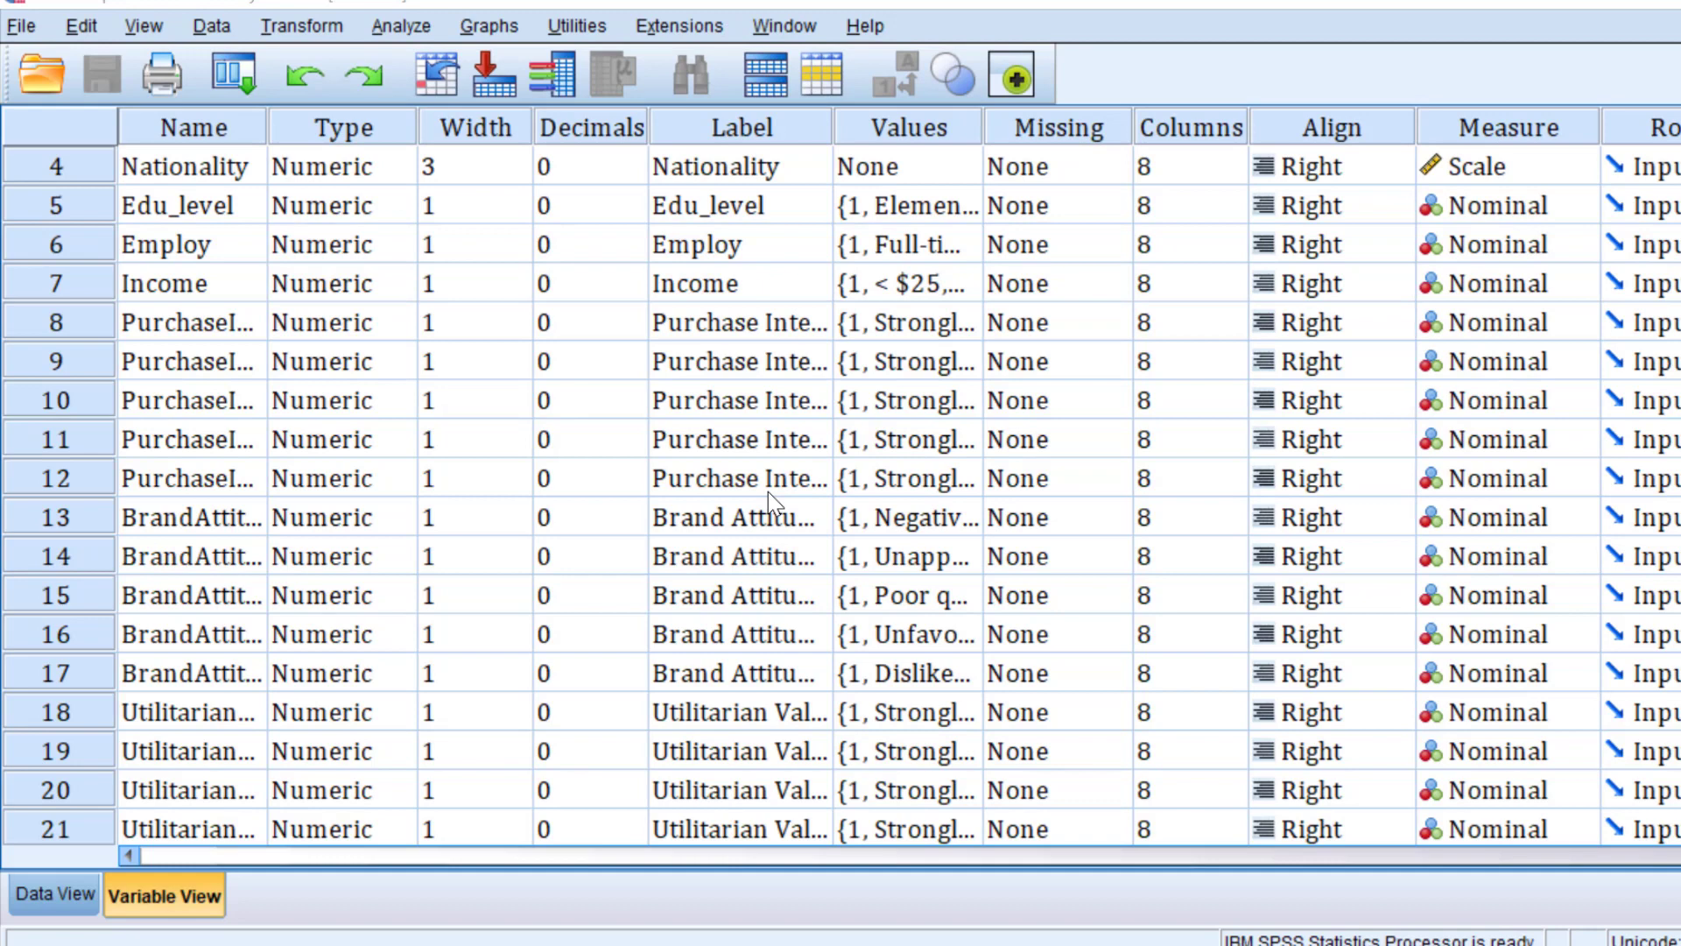
pyautogui.scroll(-1, 908, 549)
pyautogui.scroll(-1, 953, 584)
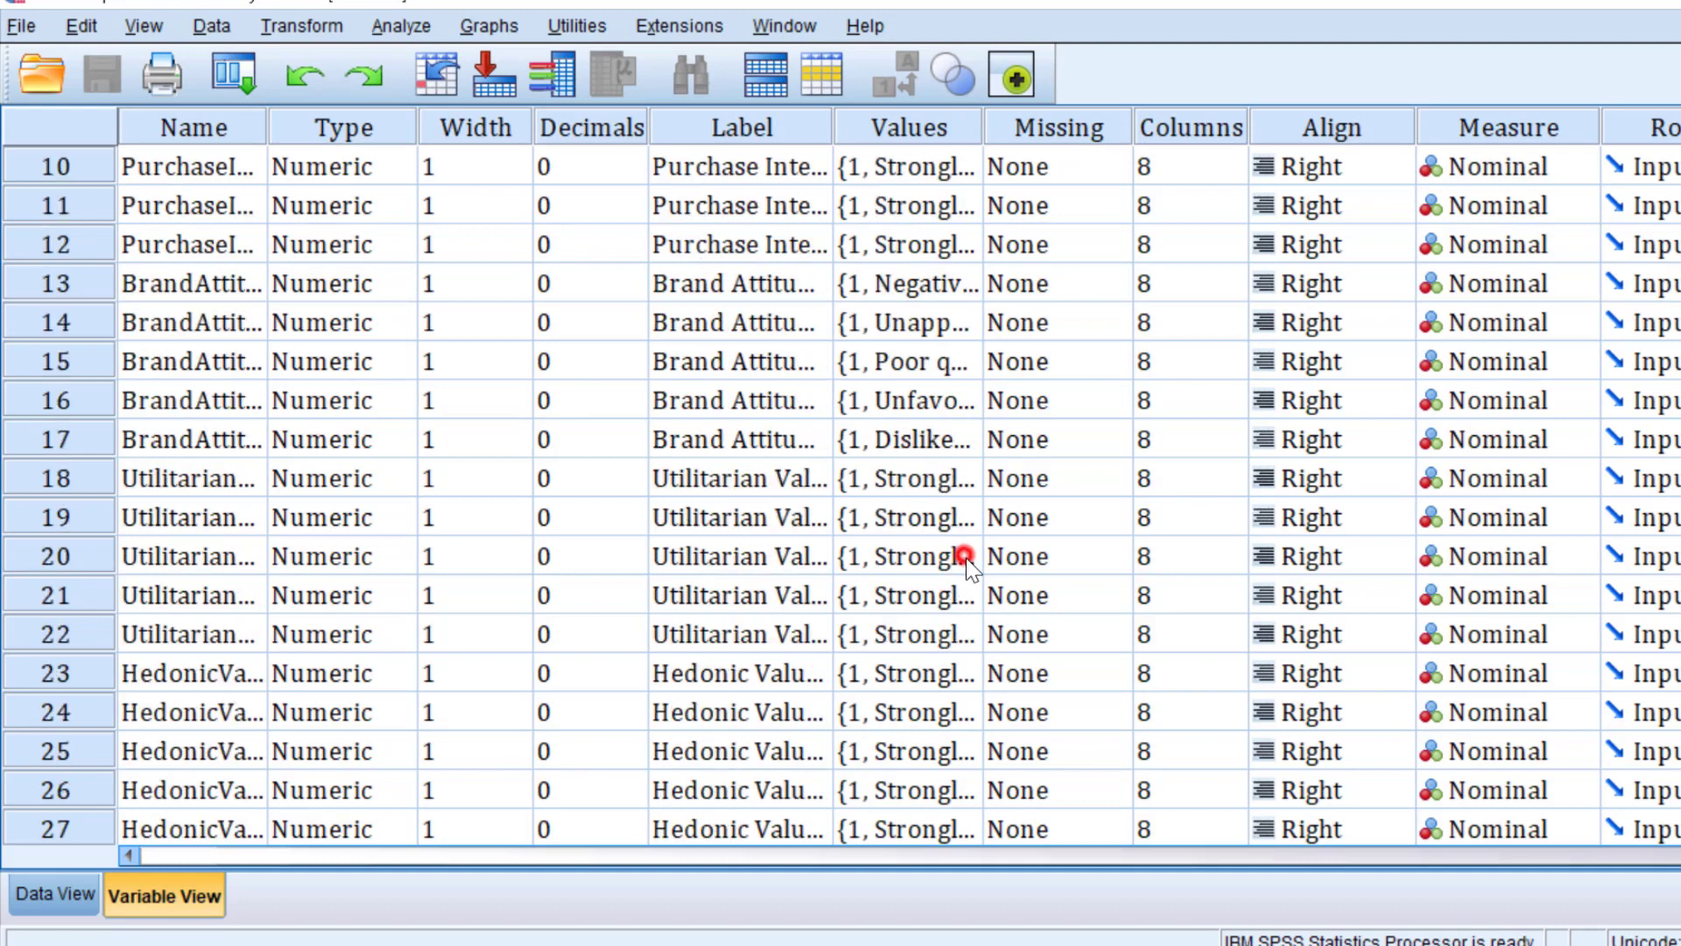
# - Inspect a Utilitarian Value item's response labels, then open the Analyze menu
pyautogui.click(965, 558)
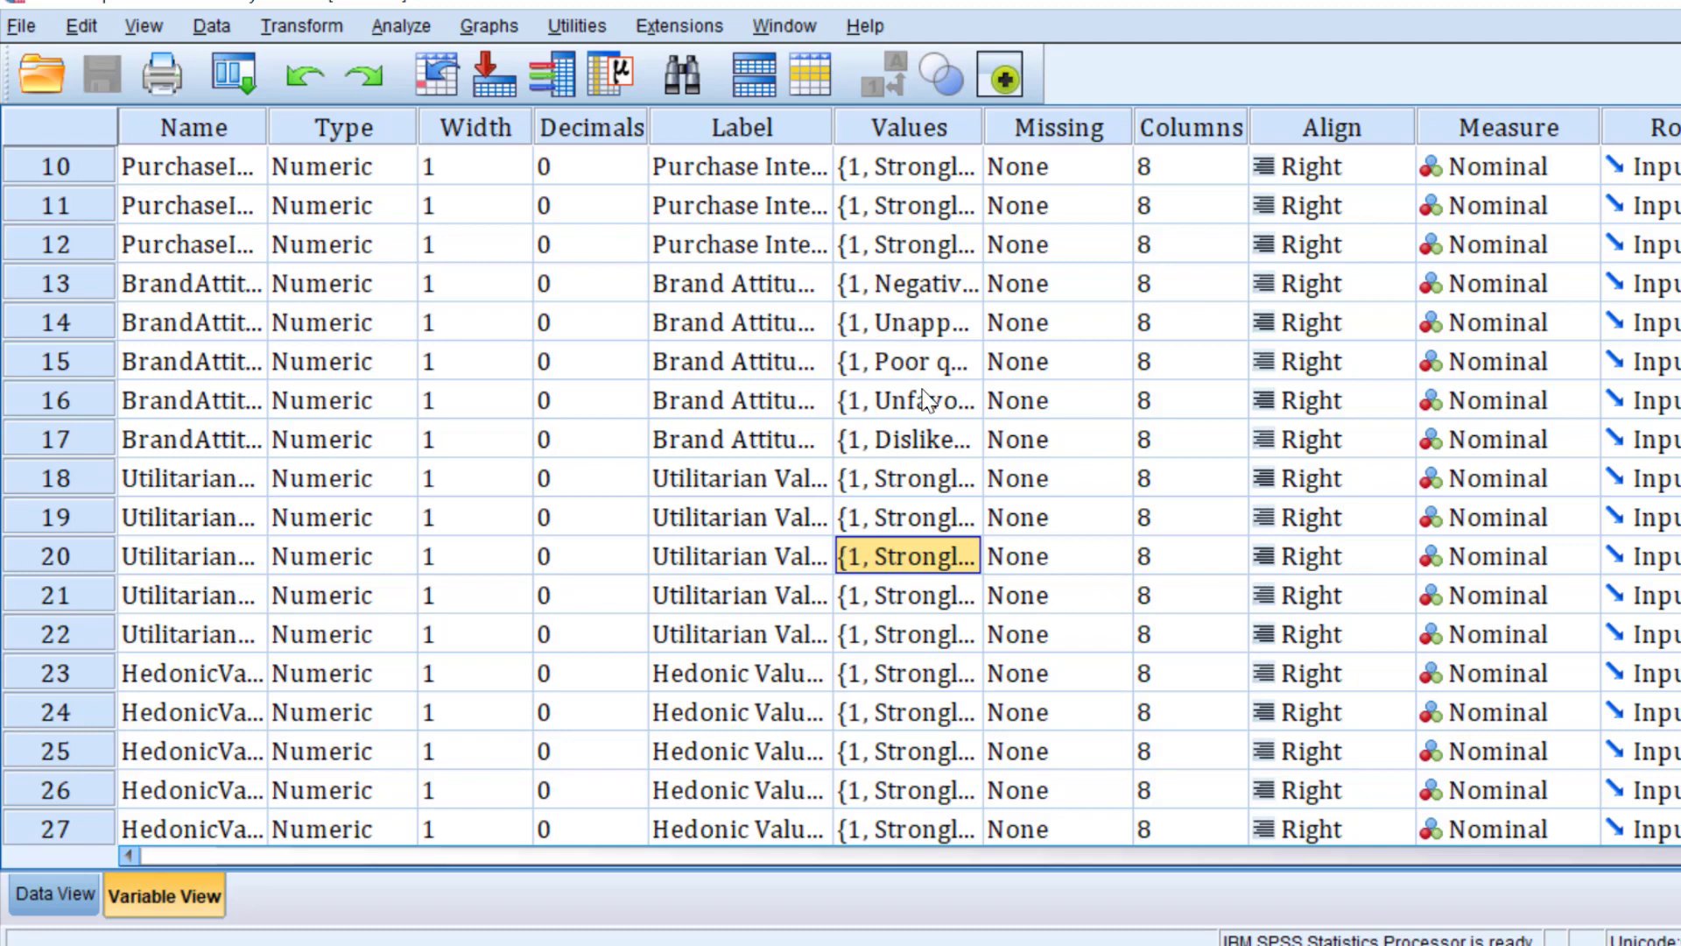
pyautogui.scroll(-3, 924, 401)
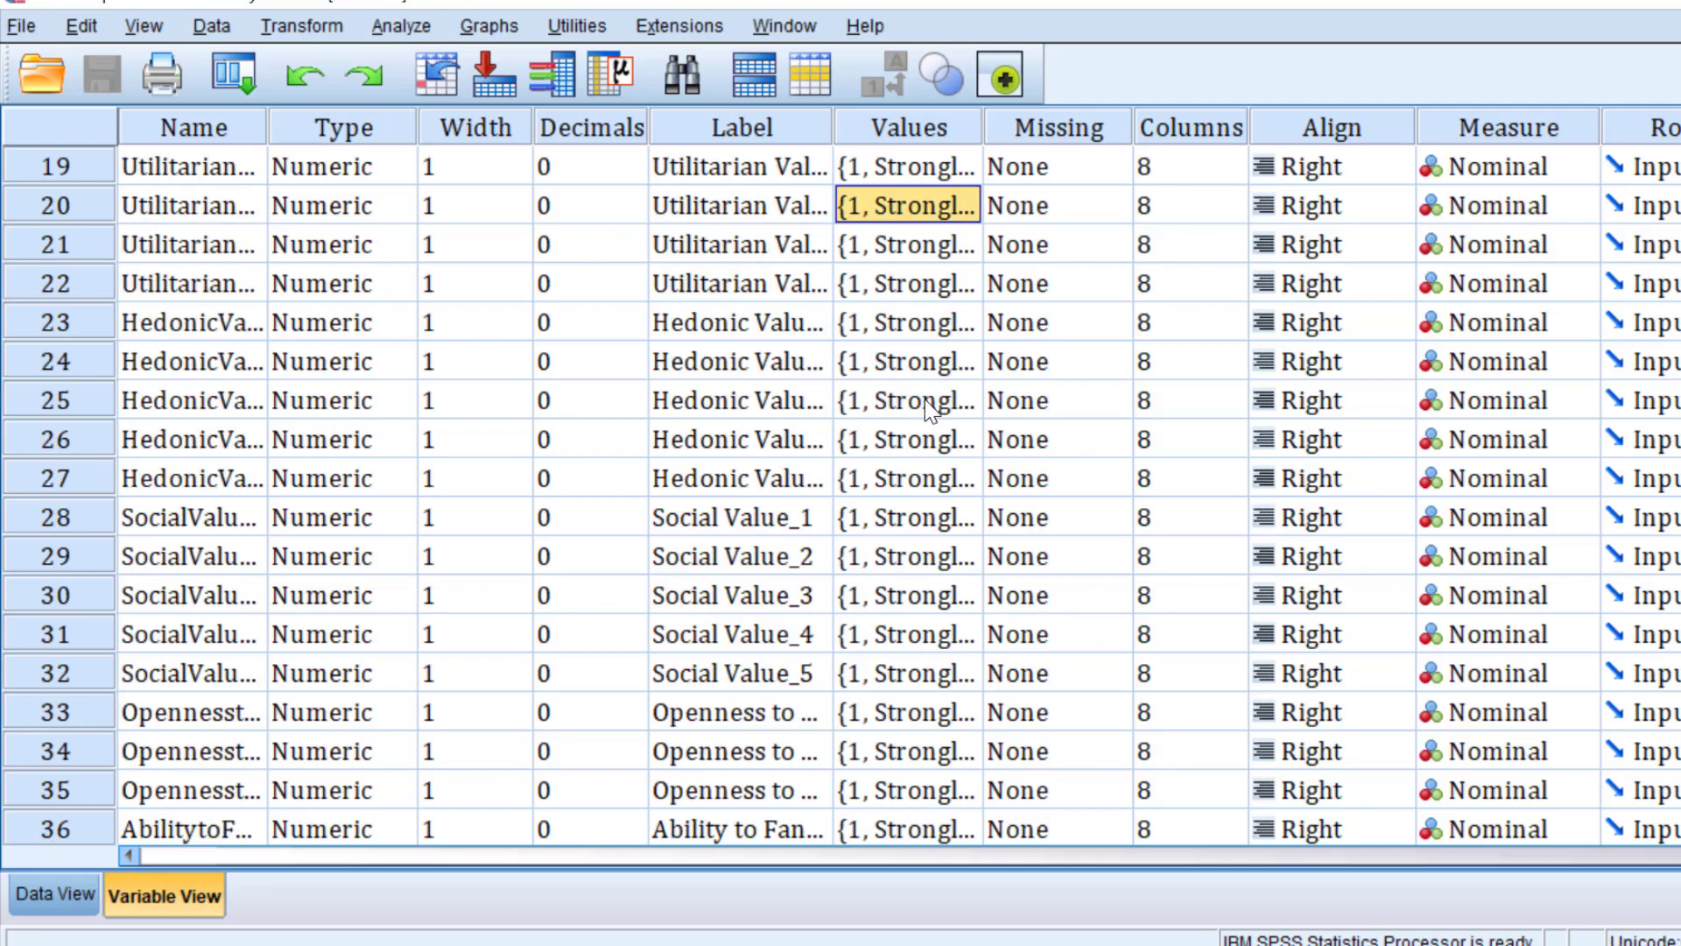
pyautogui.scroll(-1, 925, 400)
pyautogui.scroll(-4, 925, 399)
pyautogui.scroll(-3, 925, 399)
pyautogui.scroll(-2, 925, 401)
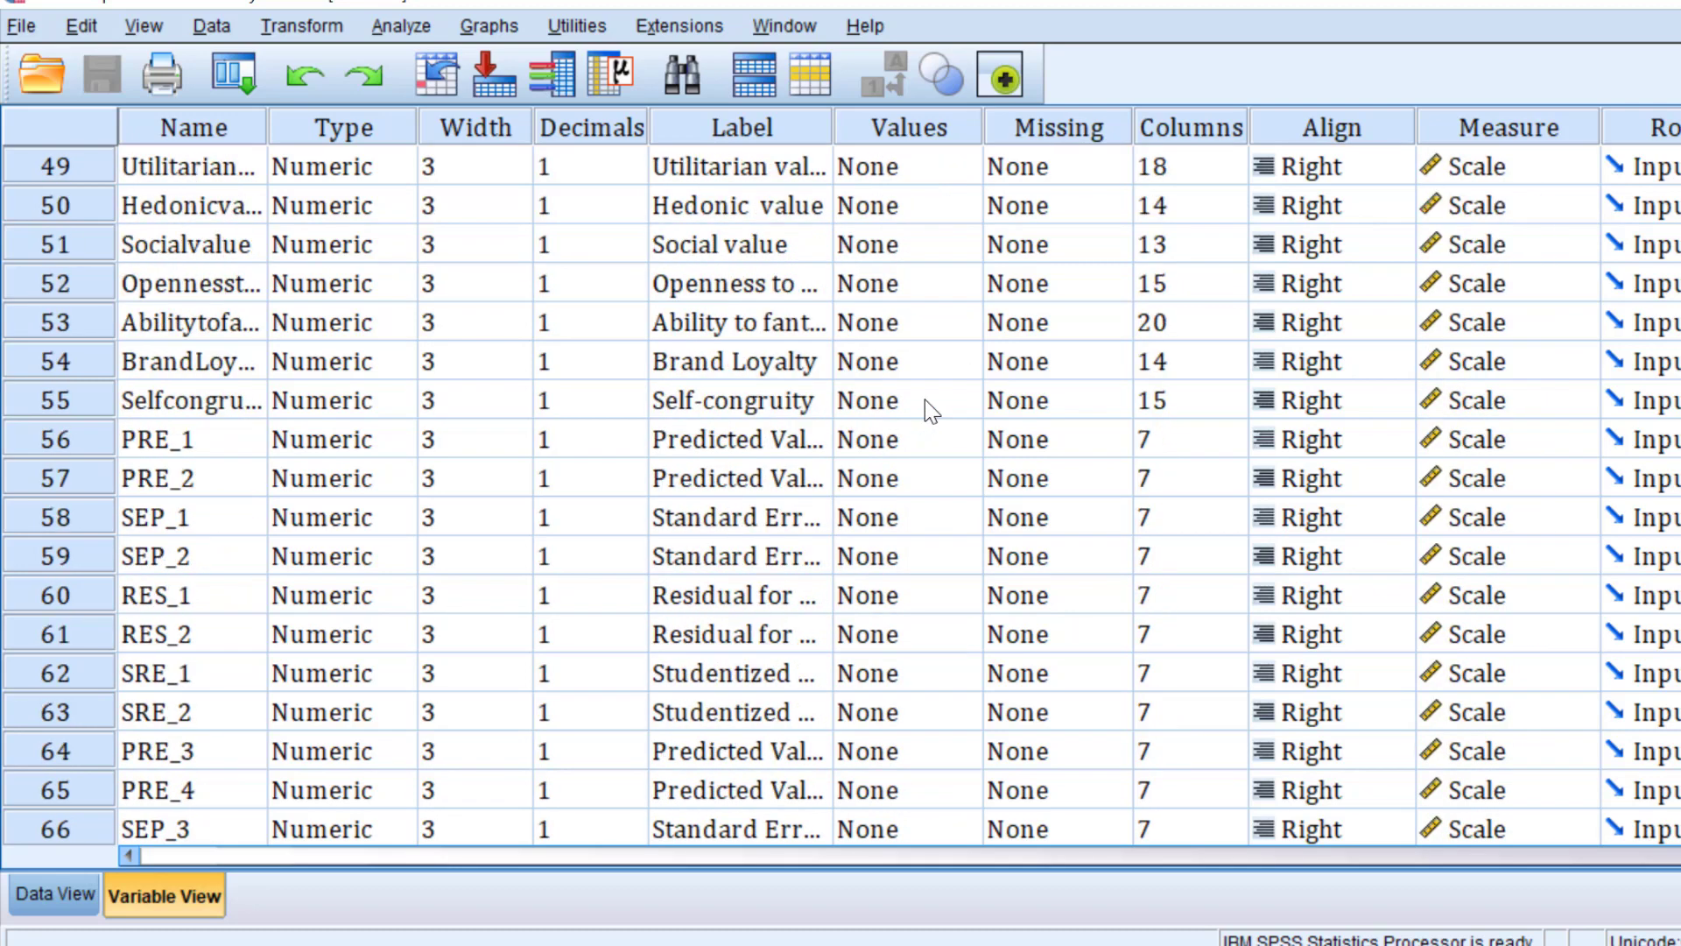
pyautogui.scroll(2, 925, 400)
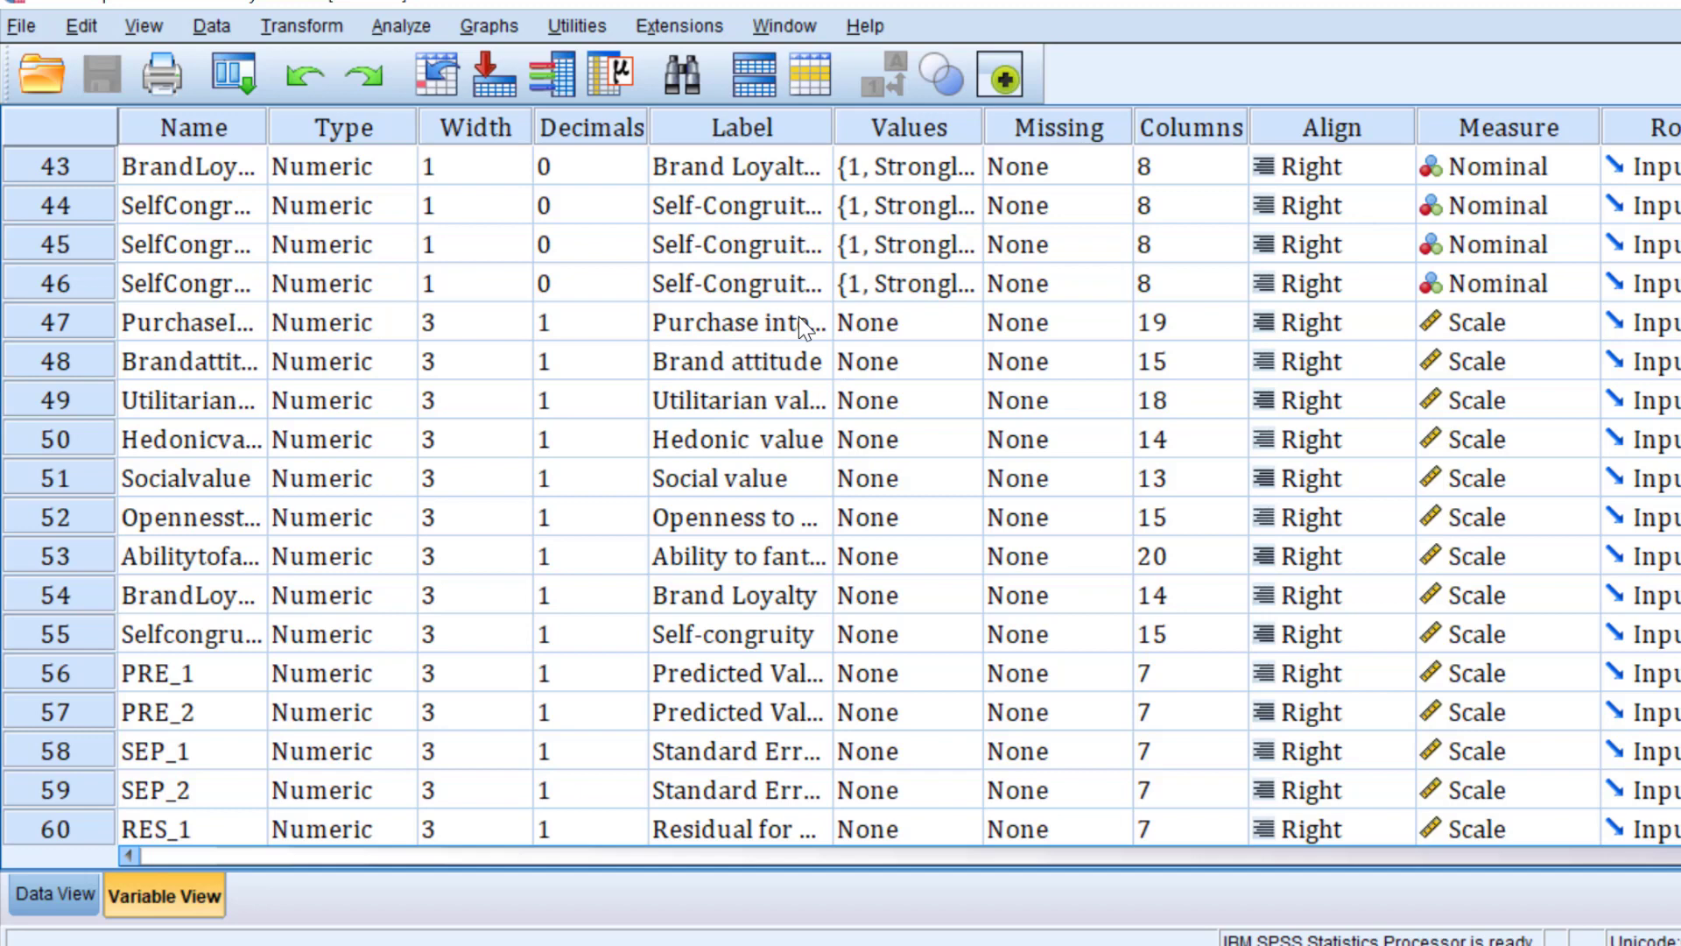
pyautogui.click(407, 30)
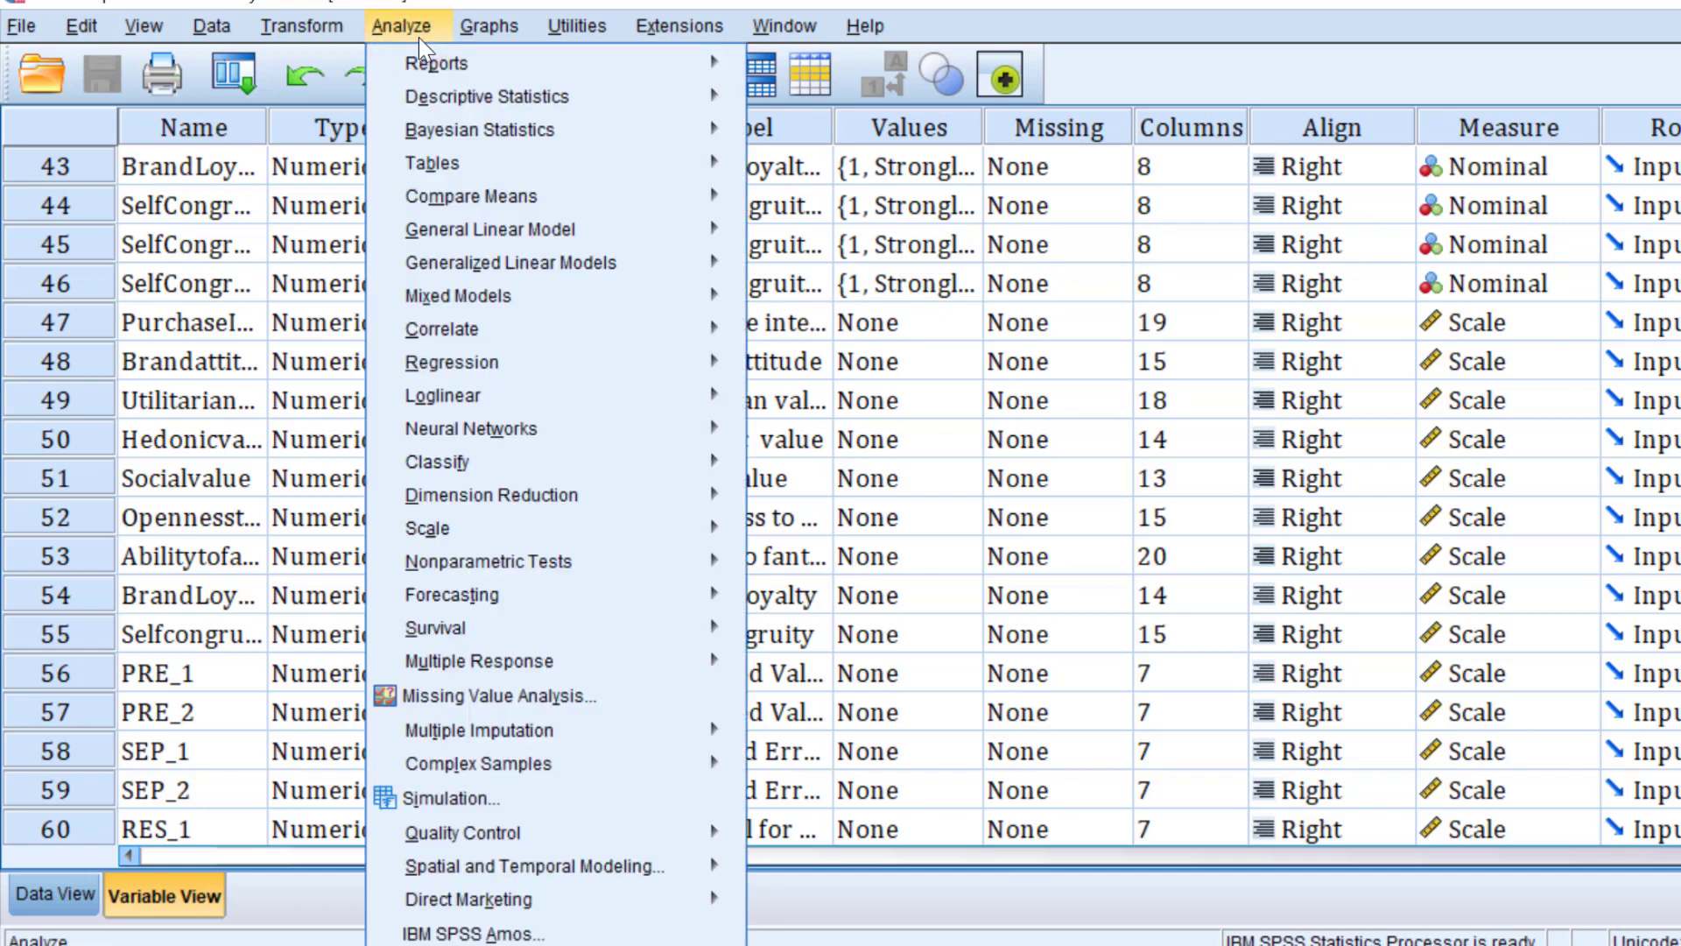
pyautogui.moveTo(490, 228)
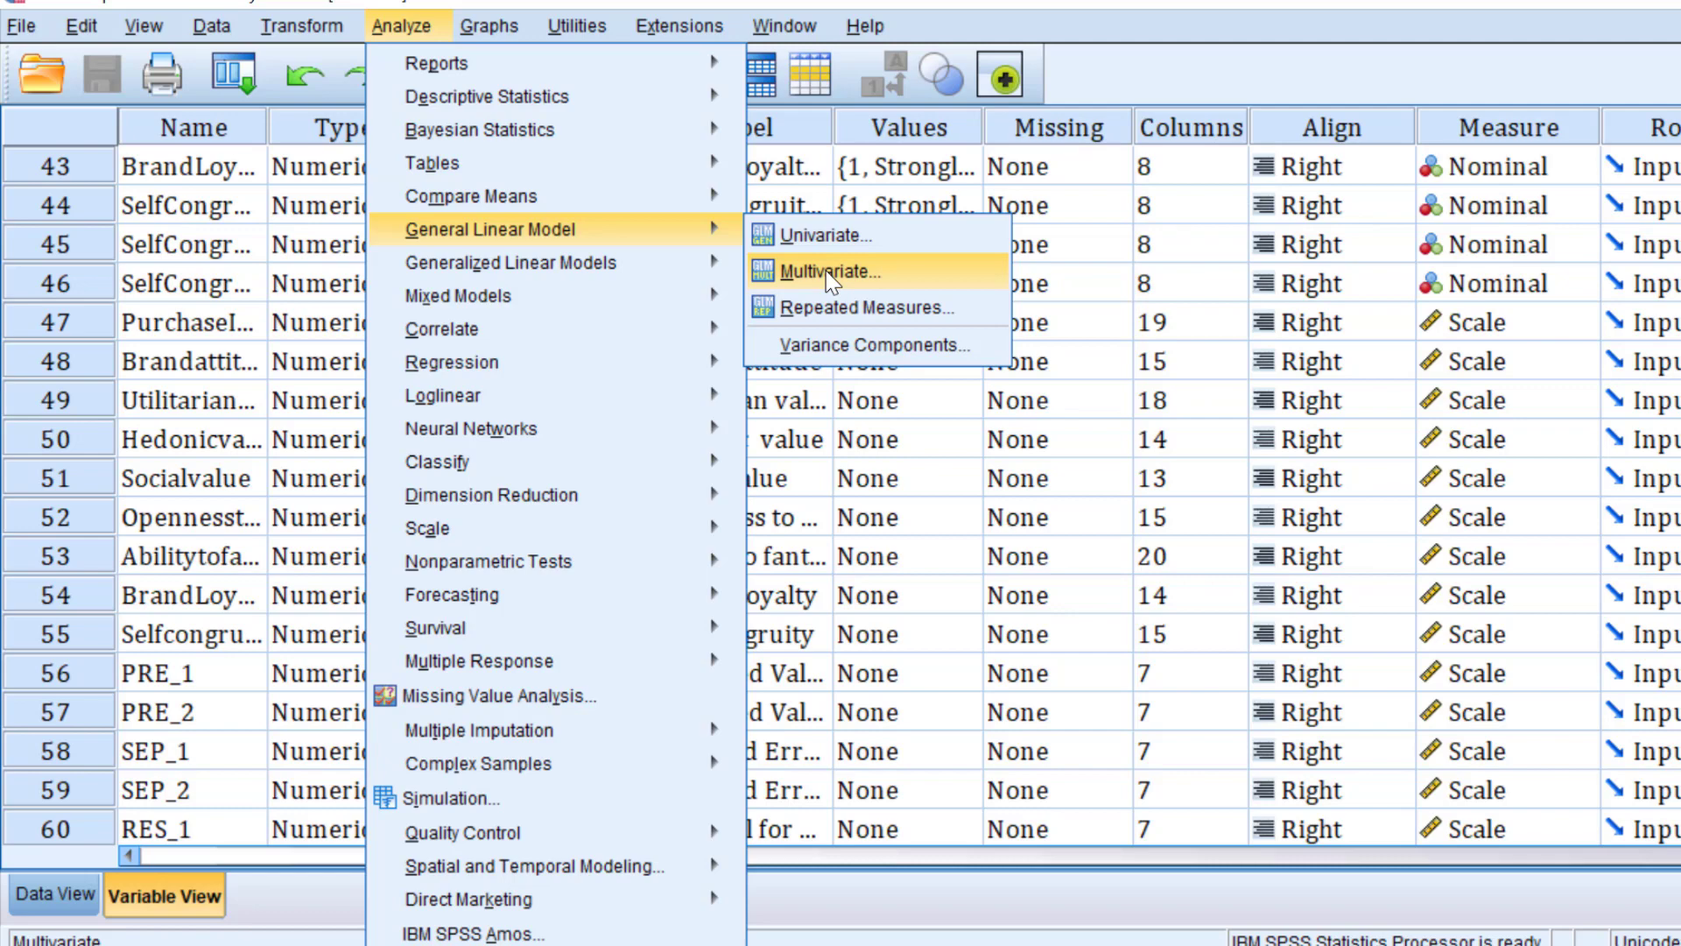
# - Open Multivariate with Purchase intention and Brand attitude as dependents and Condition as fixed factor
pyautogui.click(827, 271)
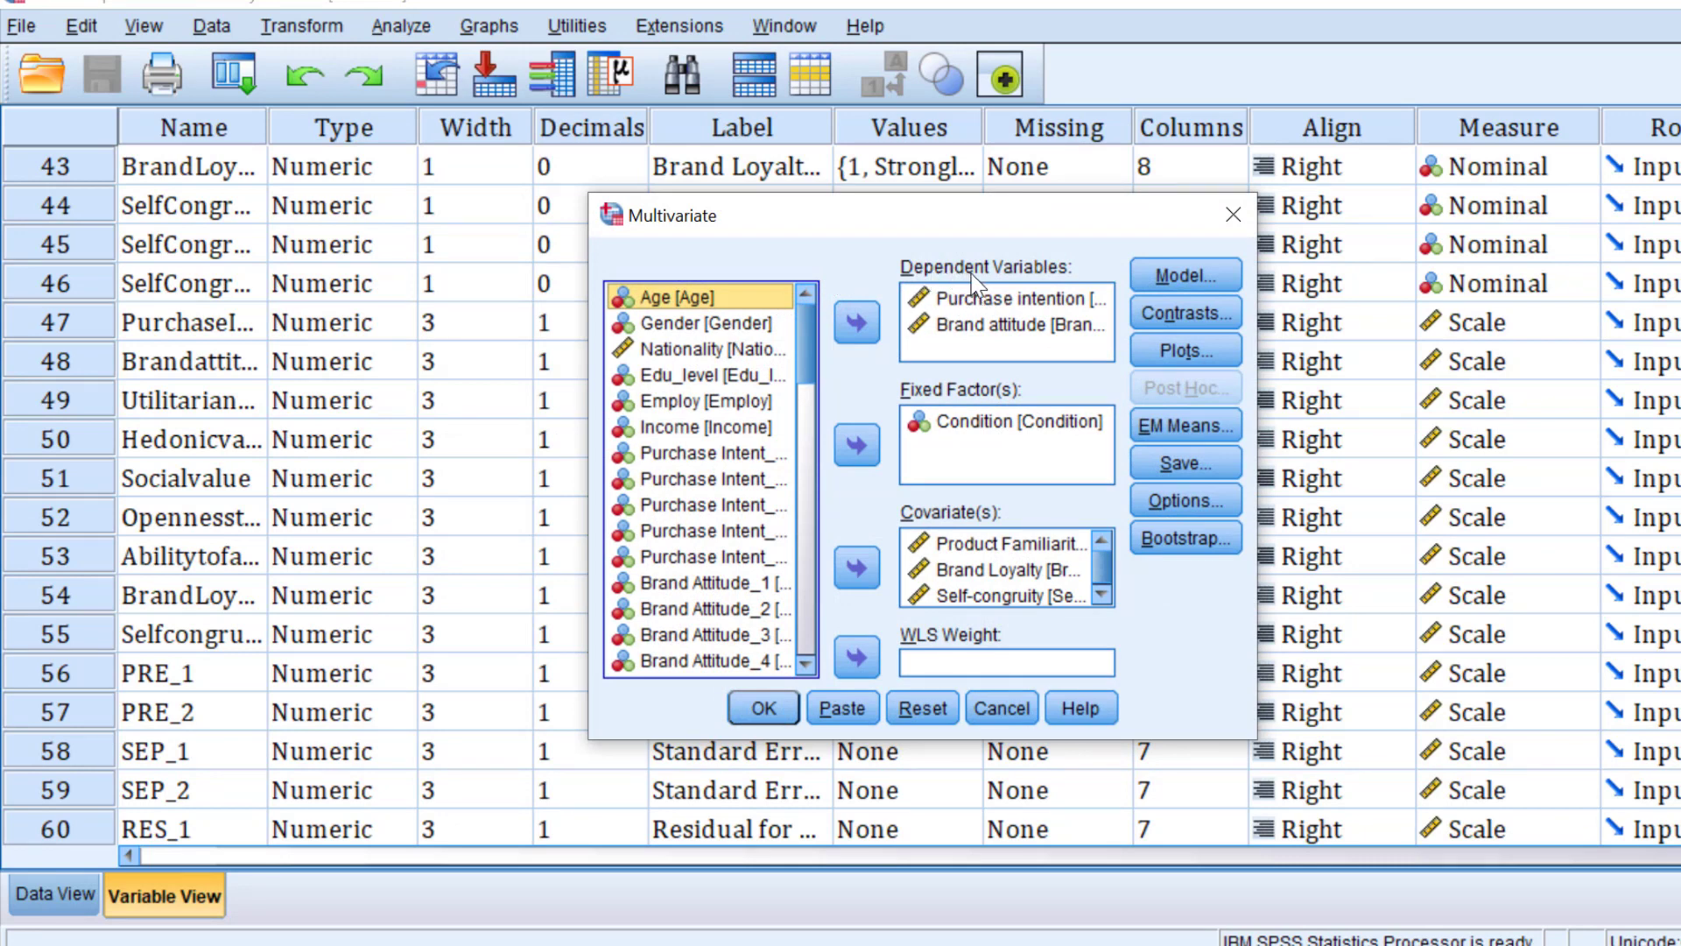
pyautogui.click(970, 299)
pyautogui.click(956, 325)
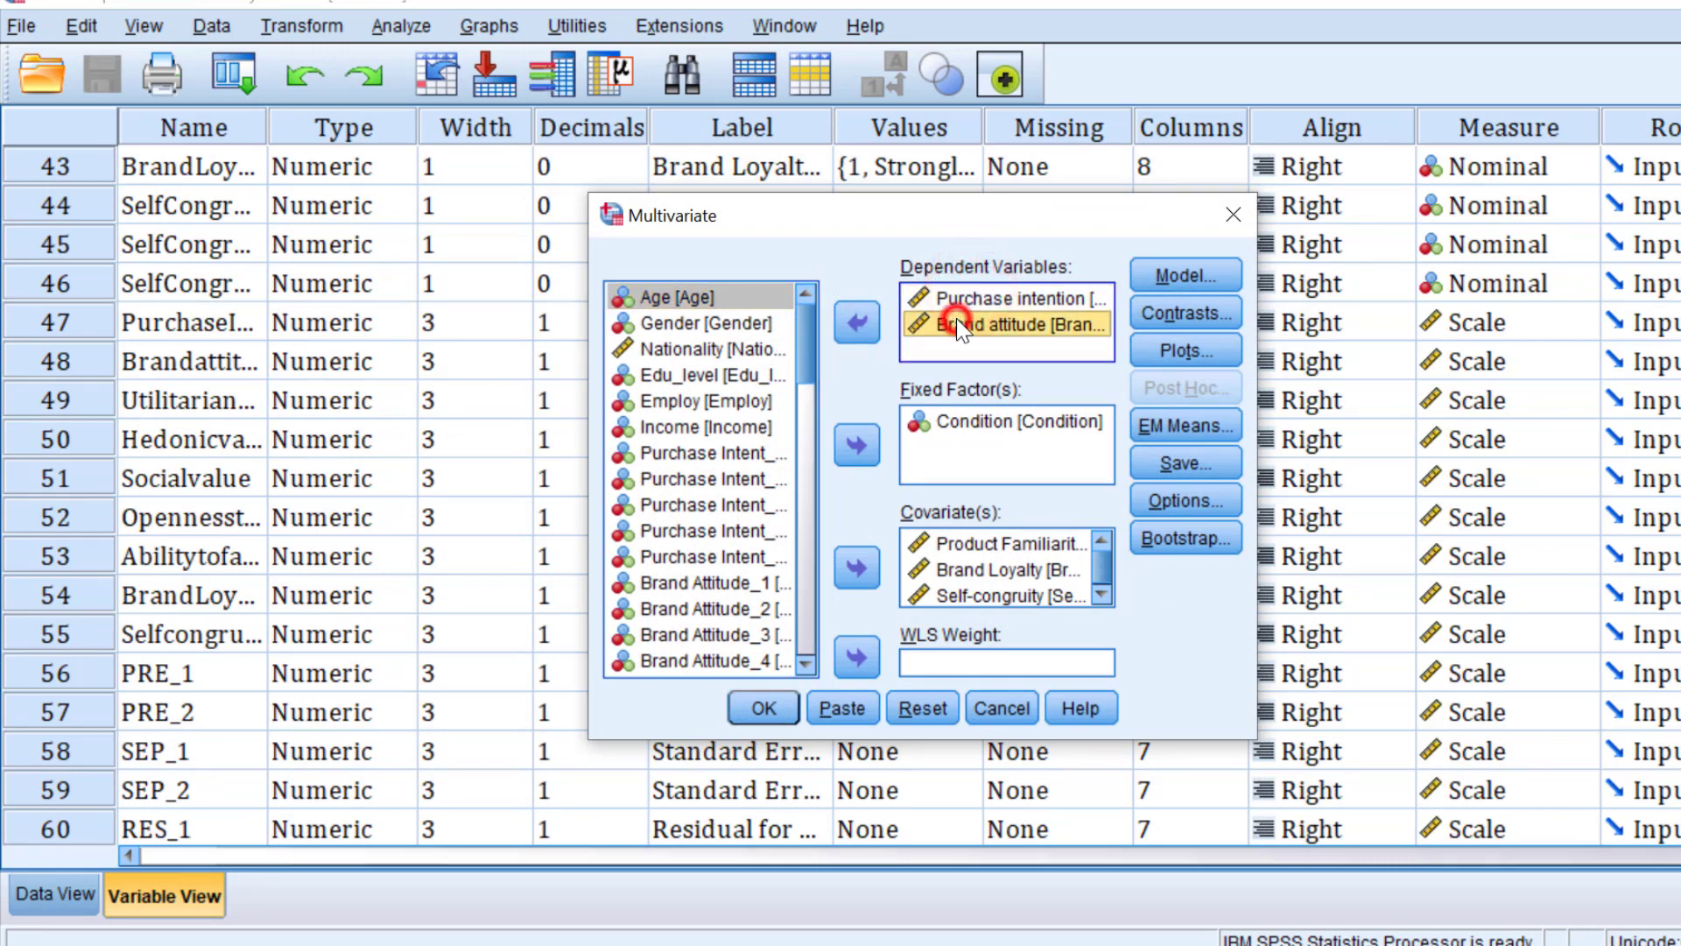
pyautogui.click(956, 423)
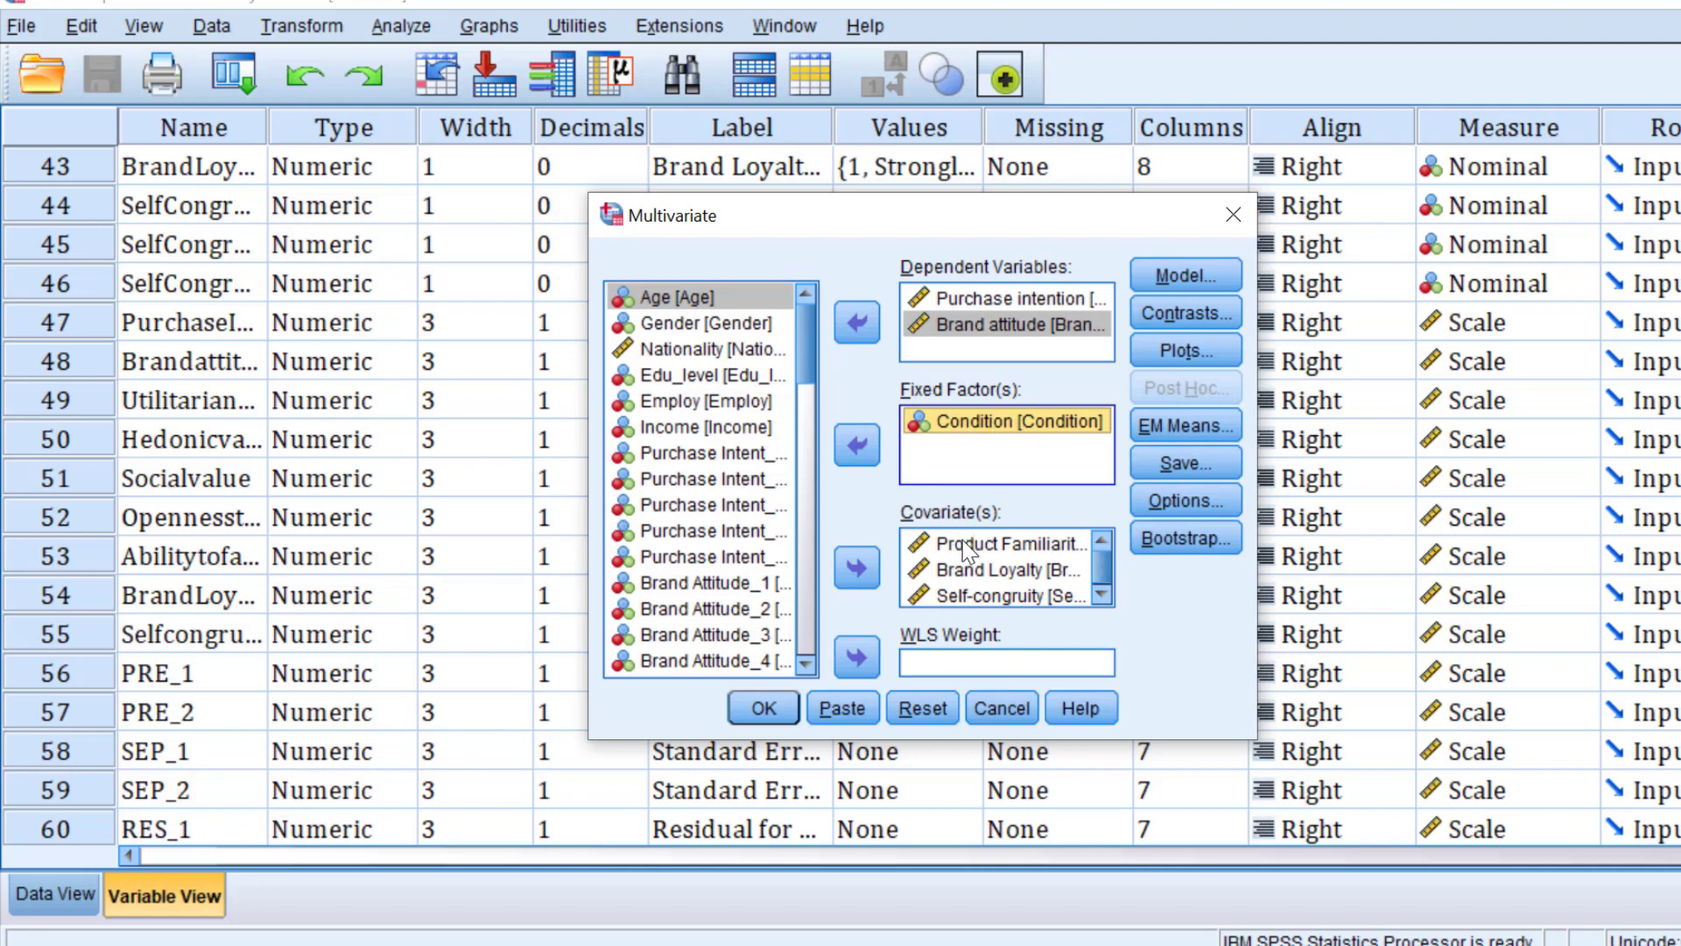
pyautogui.scroll(-1, 979, 554)
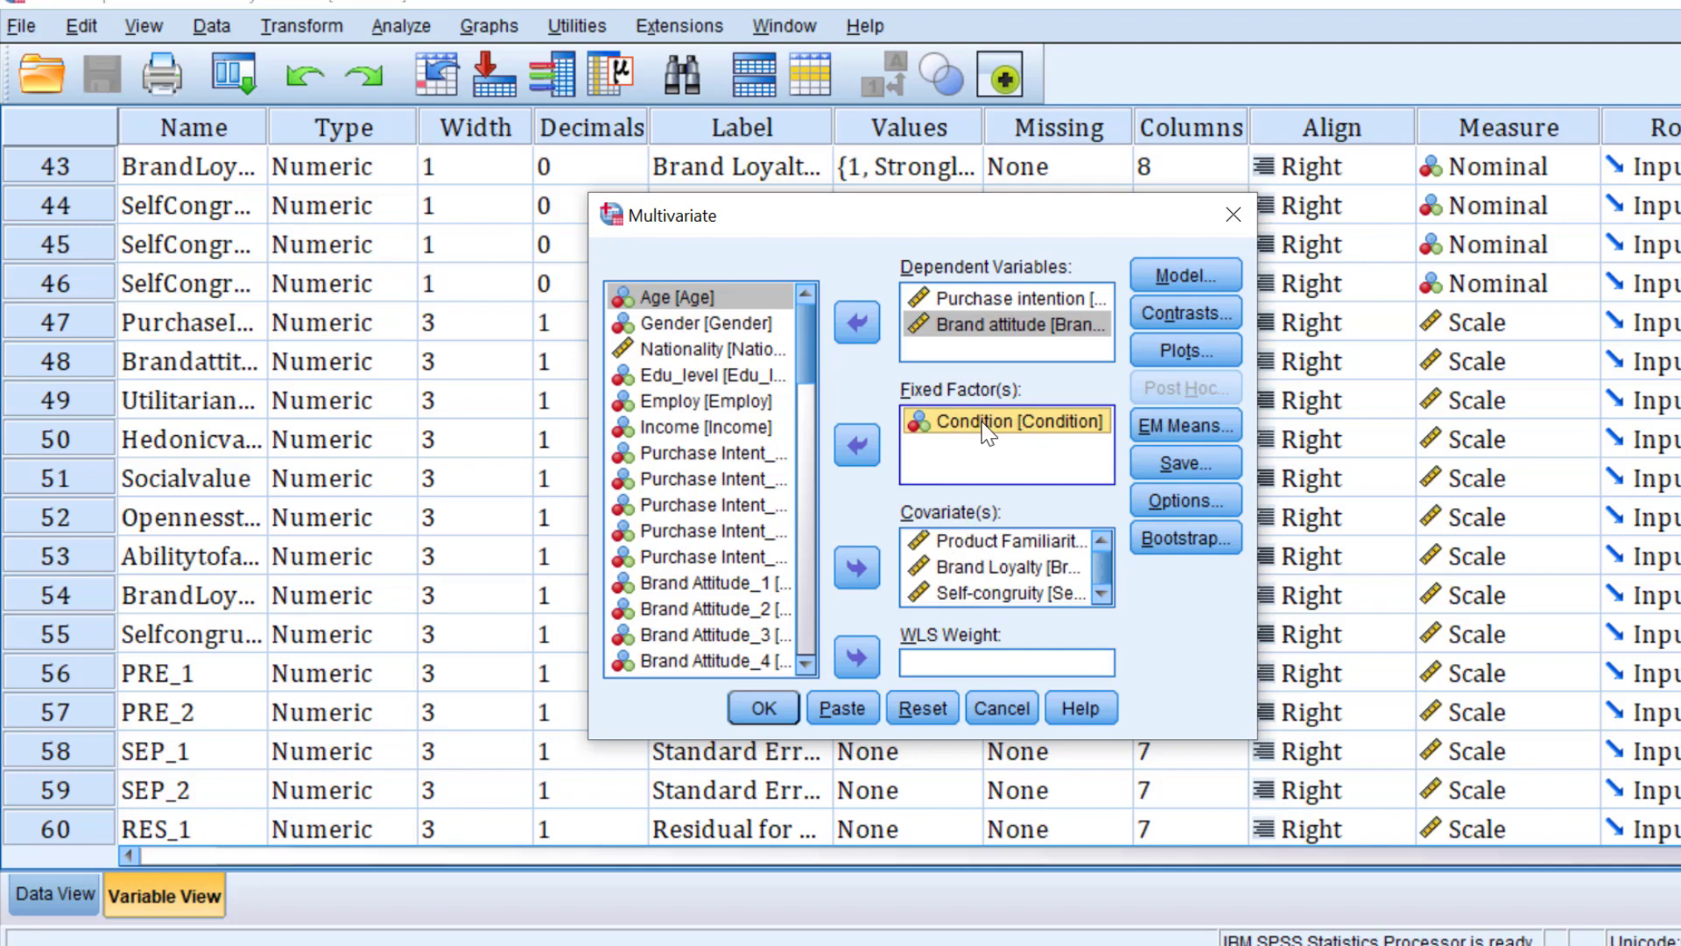
# - Review the Model specification without changes, then bring up the Contrasts settings
pyautogui.moveTo(888, 211)
pyautogui.mouseDown()
pyautogui.moveTo(591, 167)
pyautogui.moveTo(493, 91)
pyautogui.mouseUp()
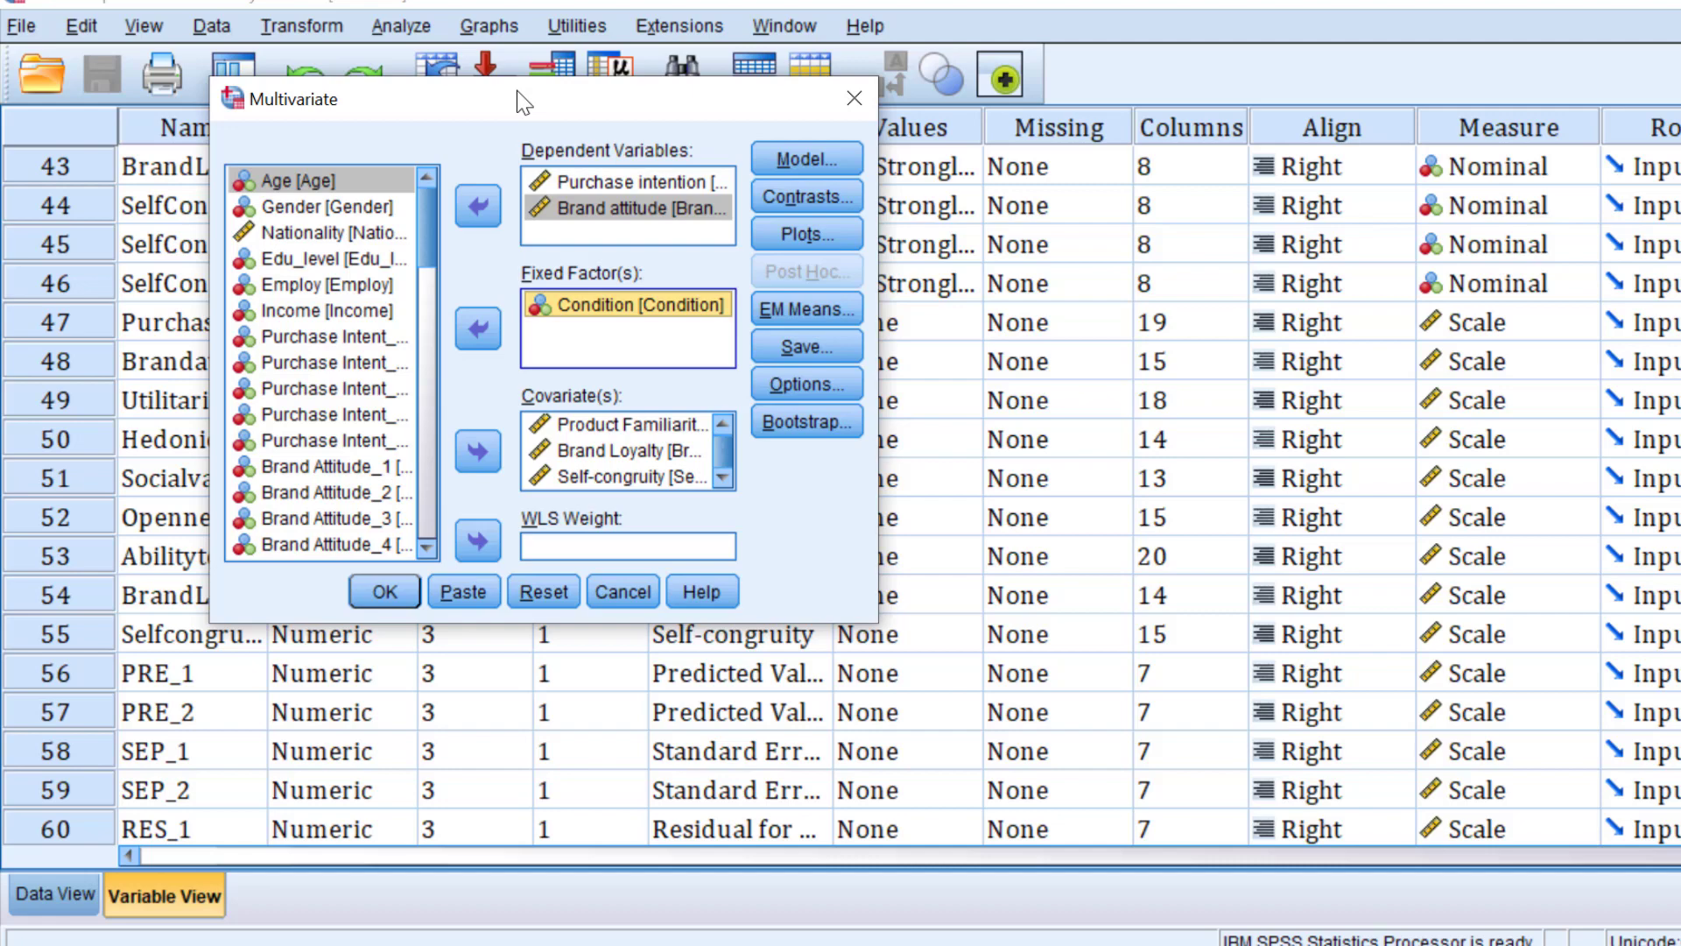
pyautogui.click(804, 162)
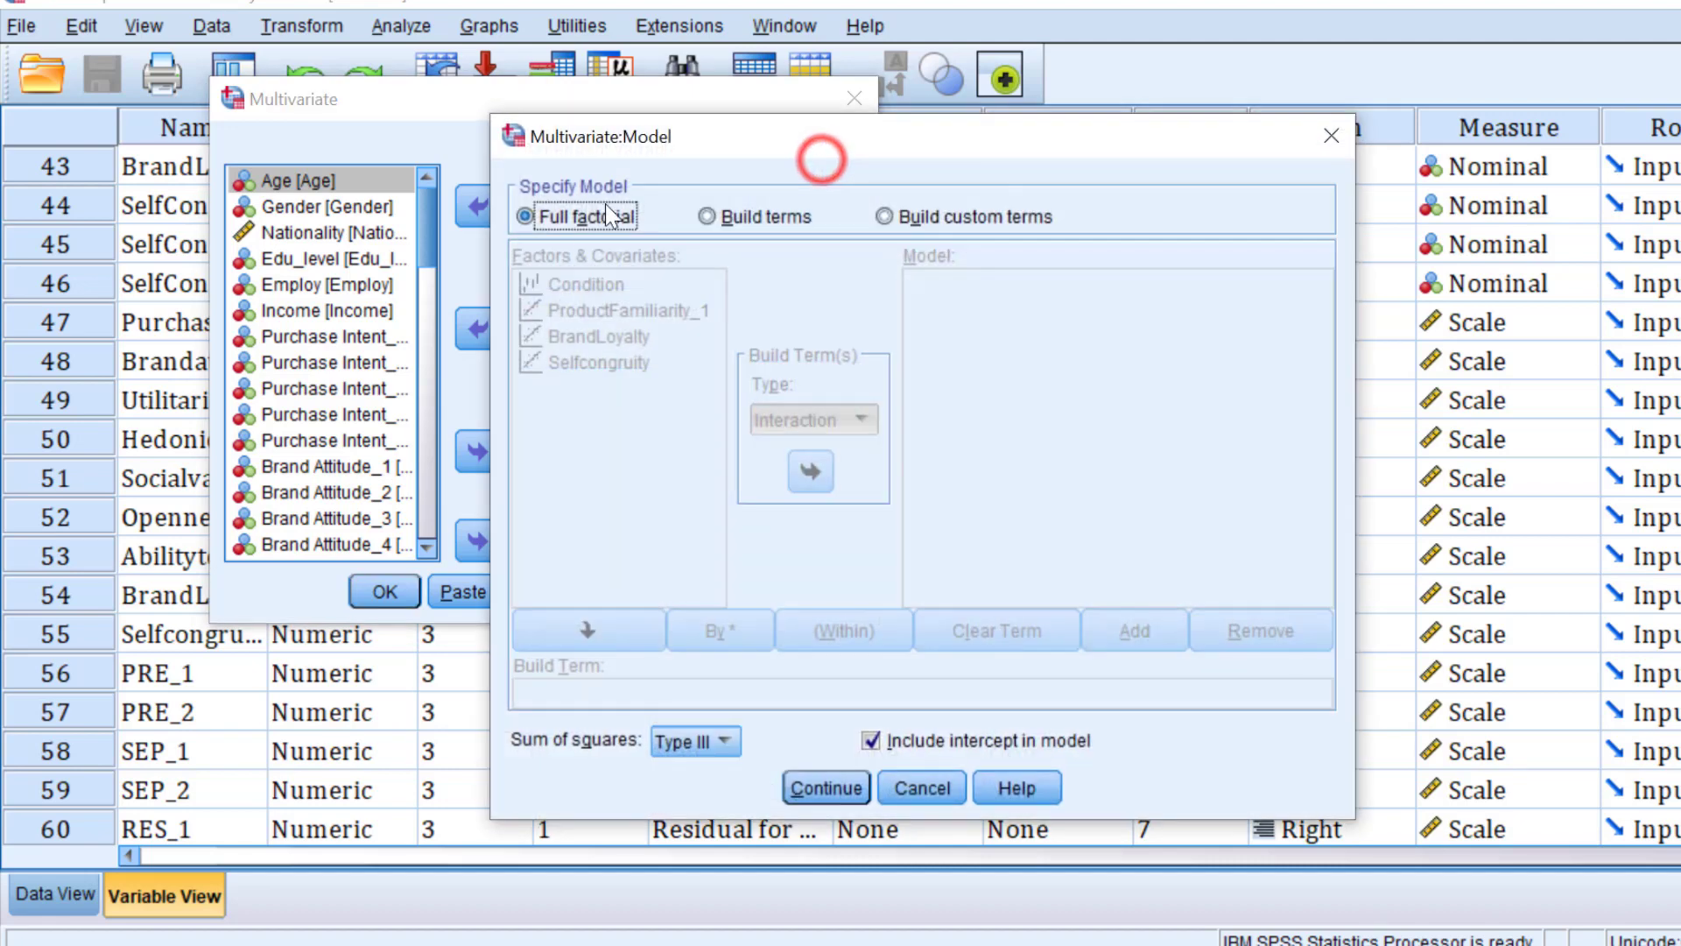
pyautogui.click(1329, 137)
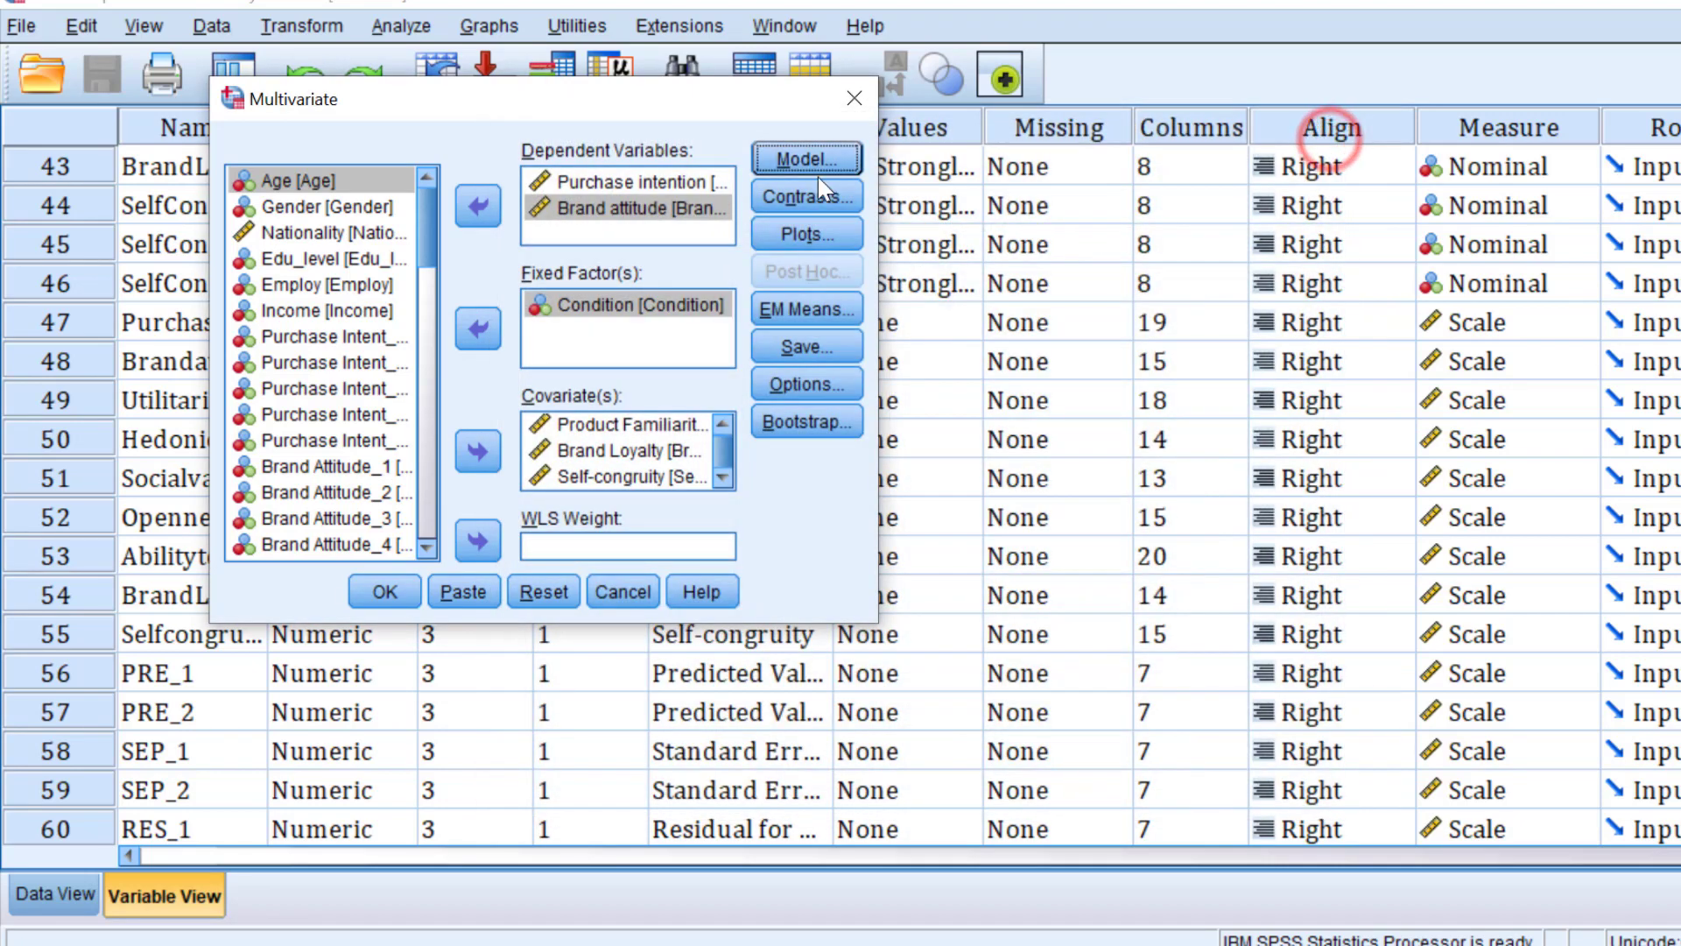
pyautogui.click(805, 196)
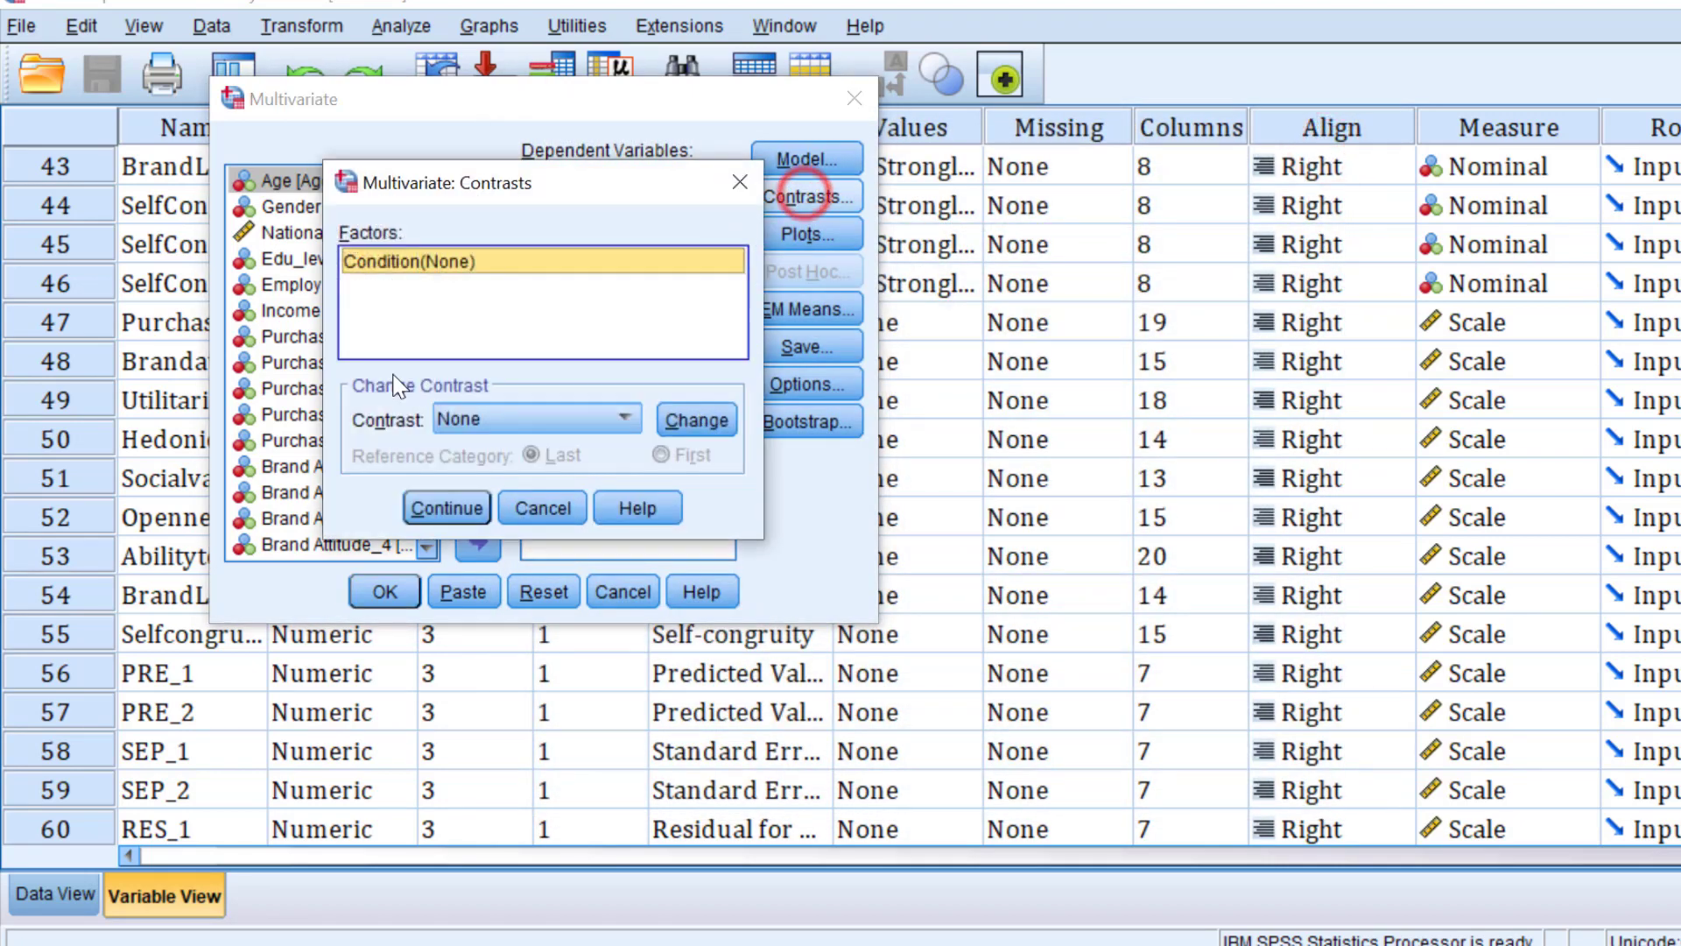
# - Close Contrasts unchanged and place Condition on the profile plot's horizontal axis
pyautogui.click(444, 507)
pyautogui.click(801, 237)
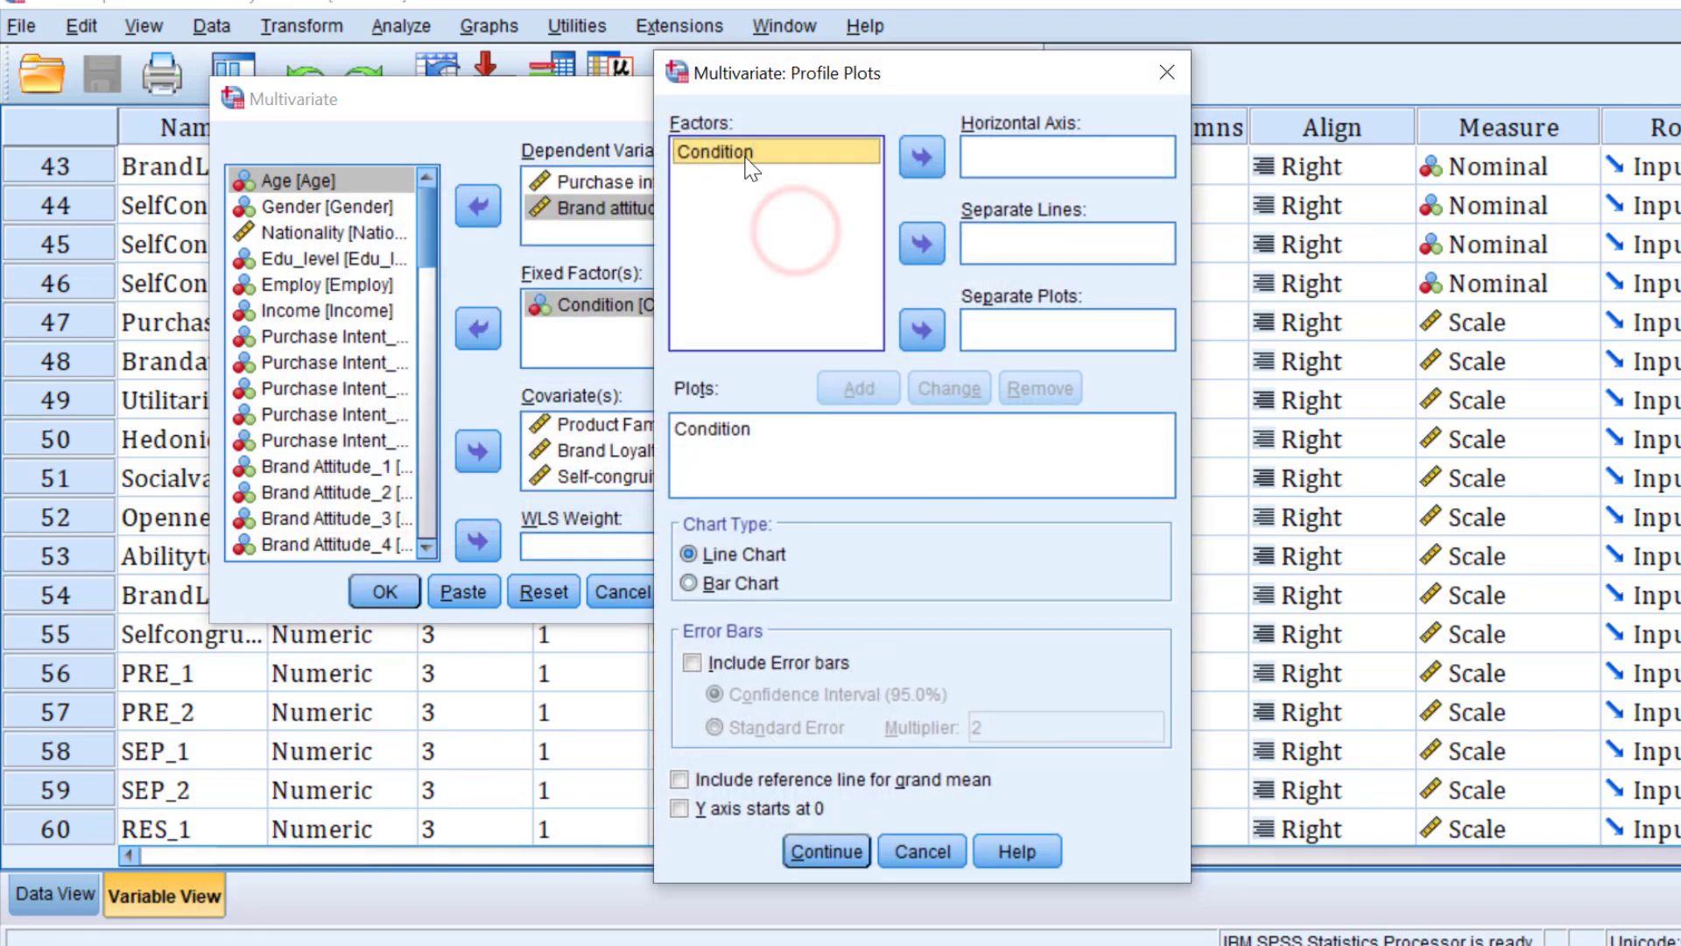
pyautogui.click(715, 151)
pyautogui.click(924, 156)
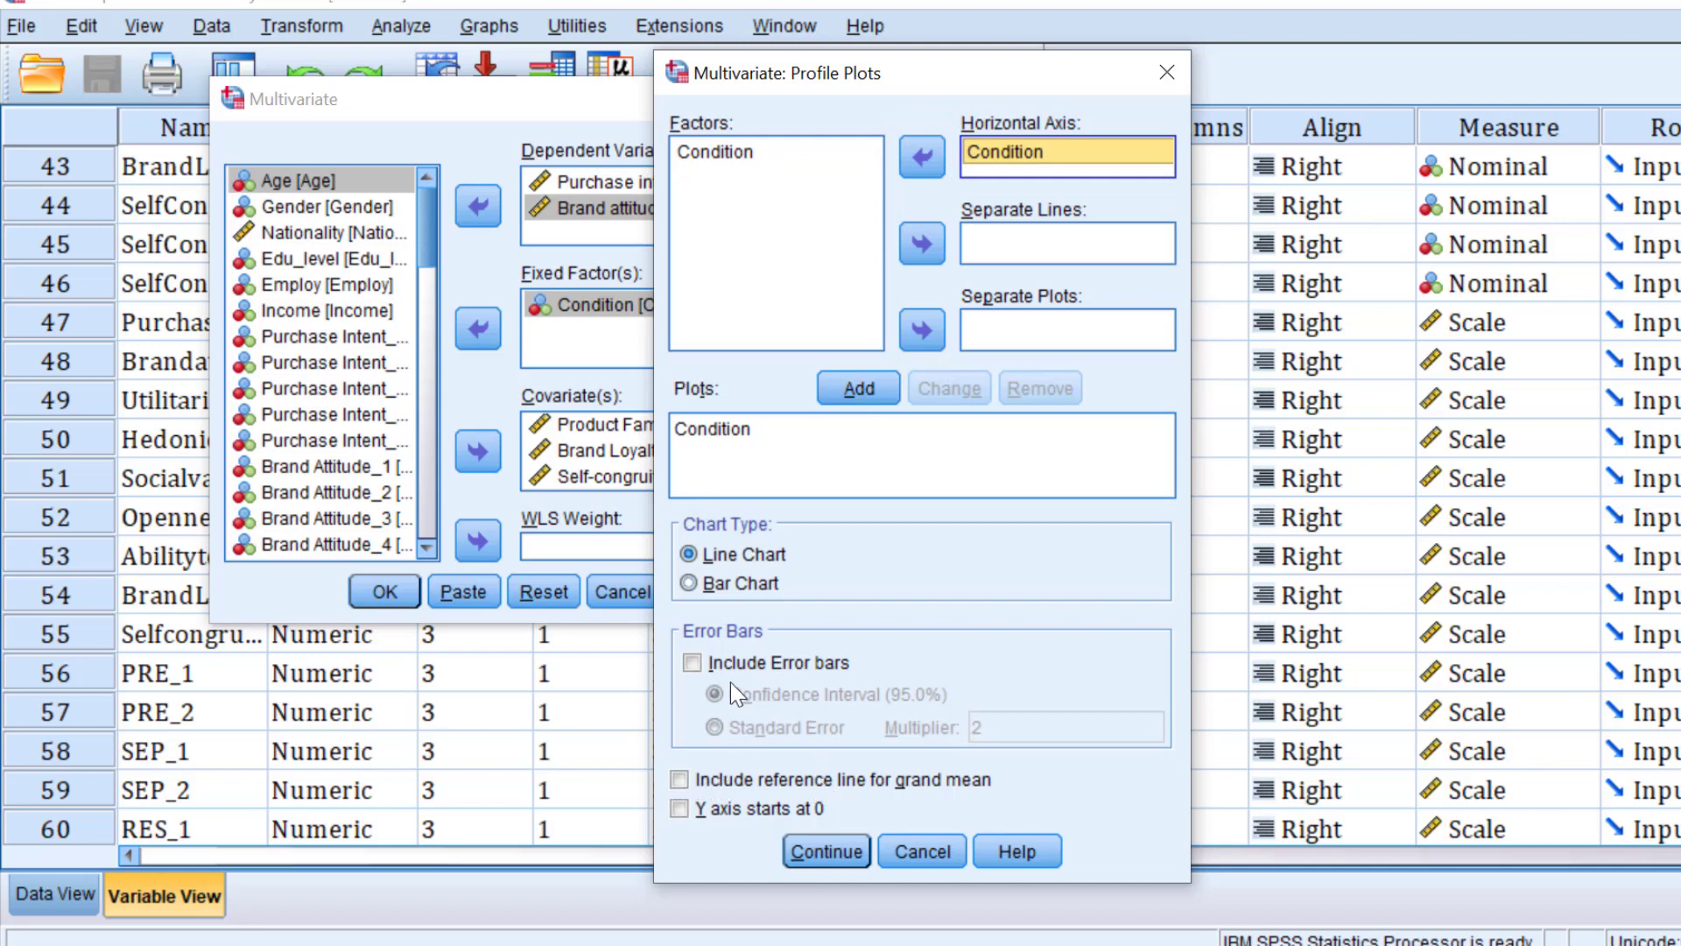
# - Keep the profile plot as a line chart, dismiss the warning, and close Plots
pyautogui.click(690, 582)
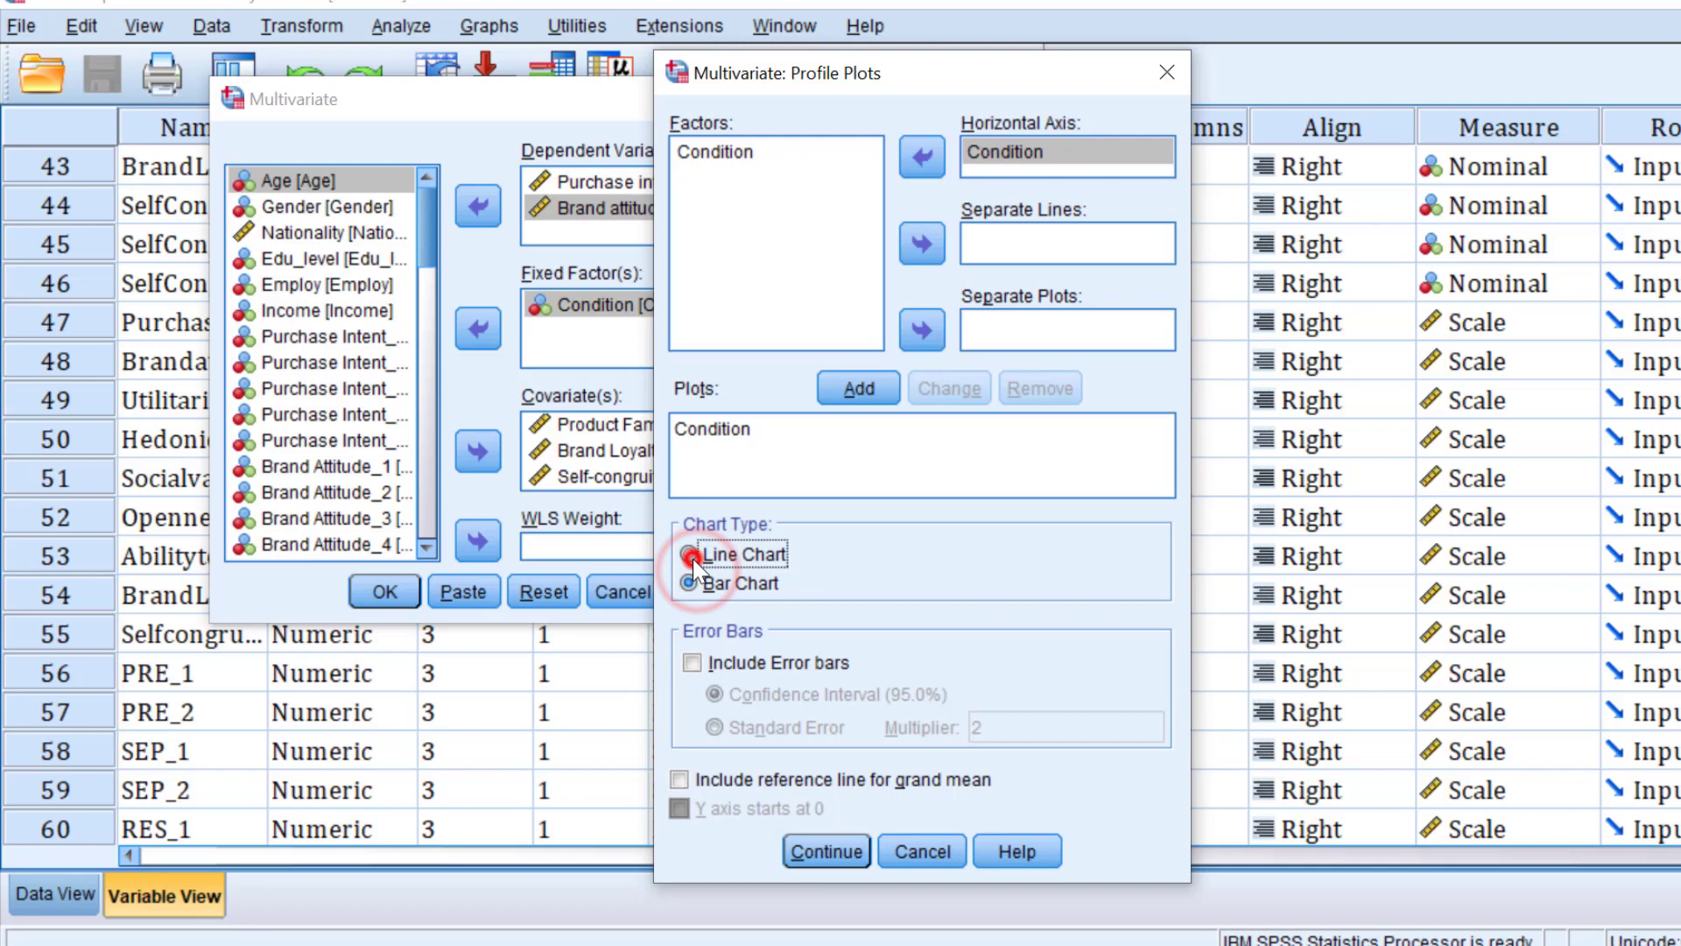
pyautogui.click(691, 555)
pyautogui.click(827, 851)
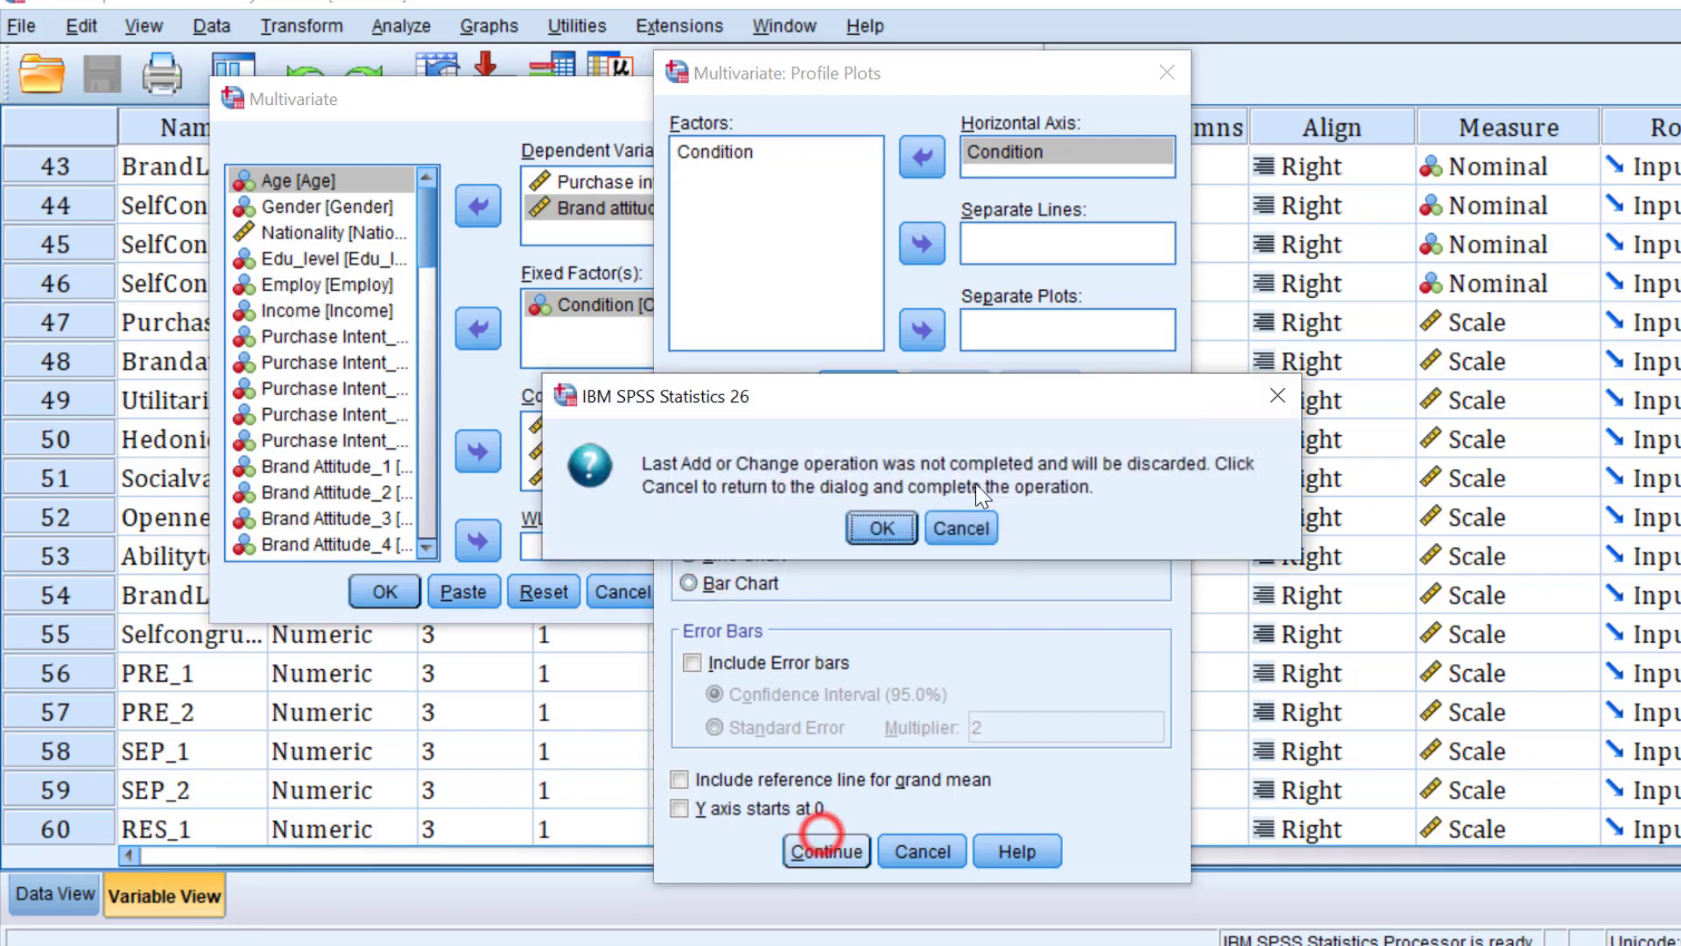
pyautogui.click(943, 523)
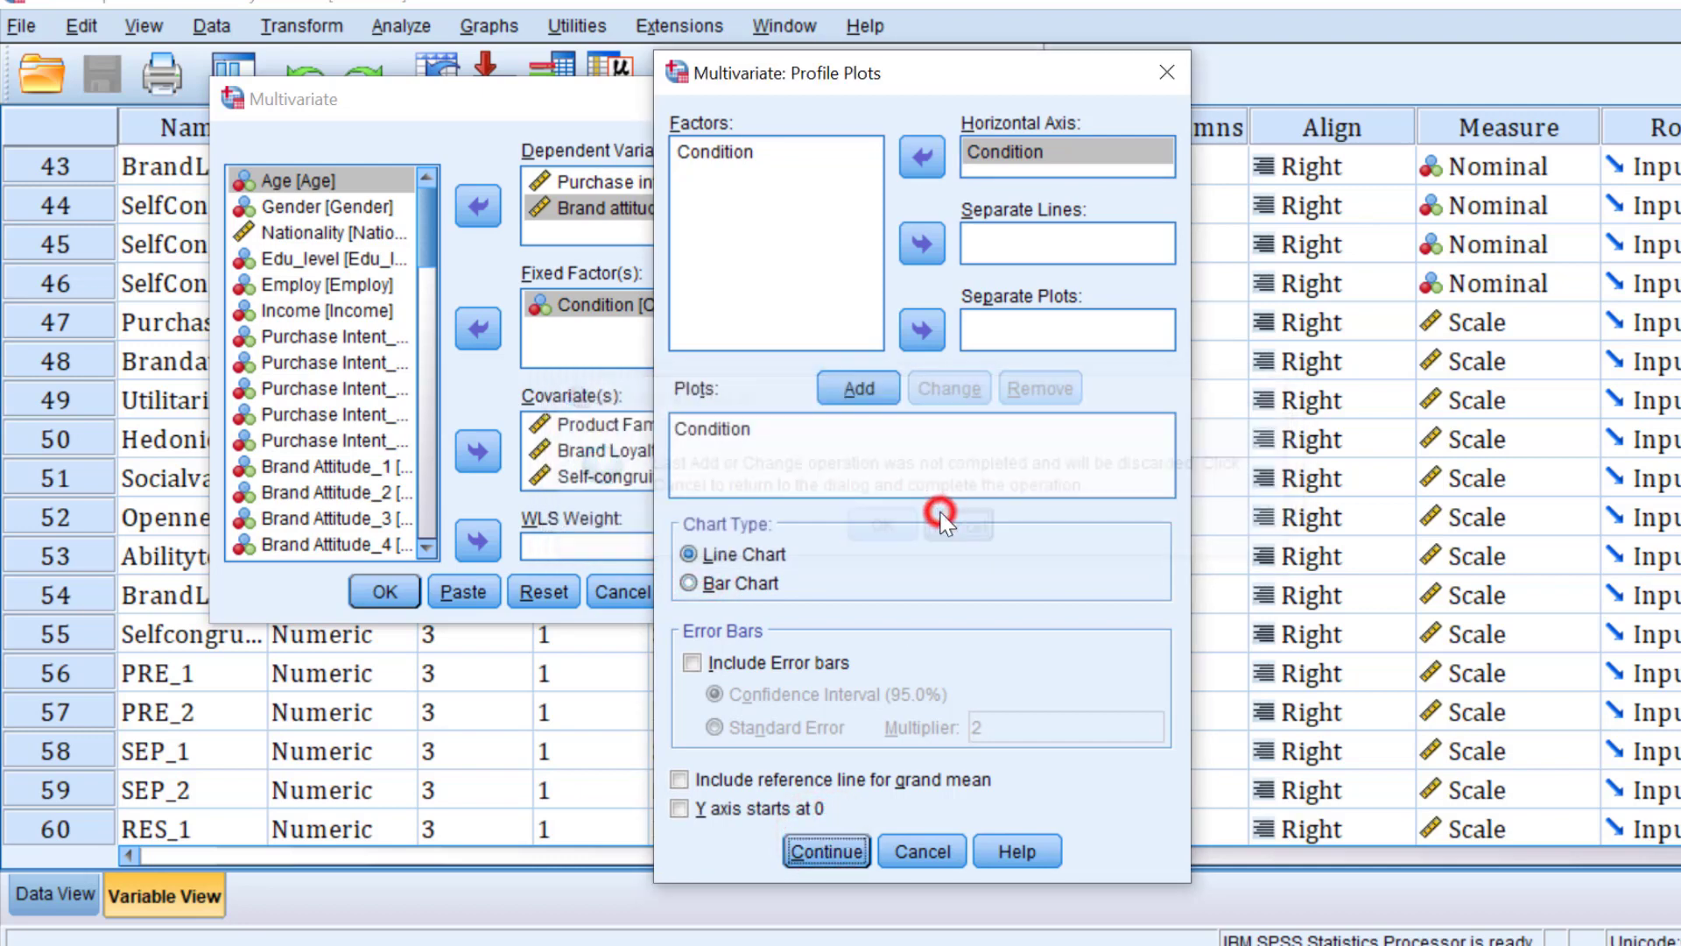
pyautogui.click(1167, 73)
# - Keep Bonferroni-adjusted main-effect comparisons for Condition in EM Means, then open Save
pyautogui.click(789, 311)
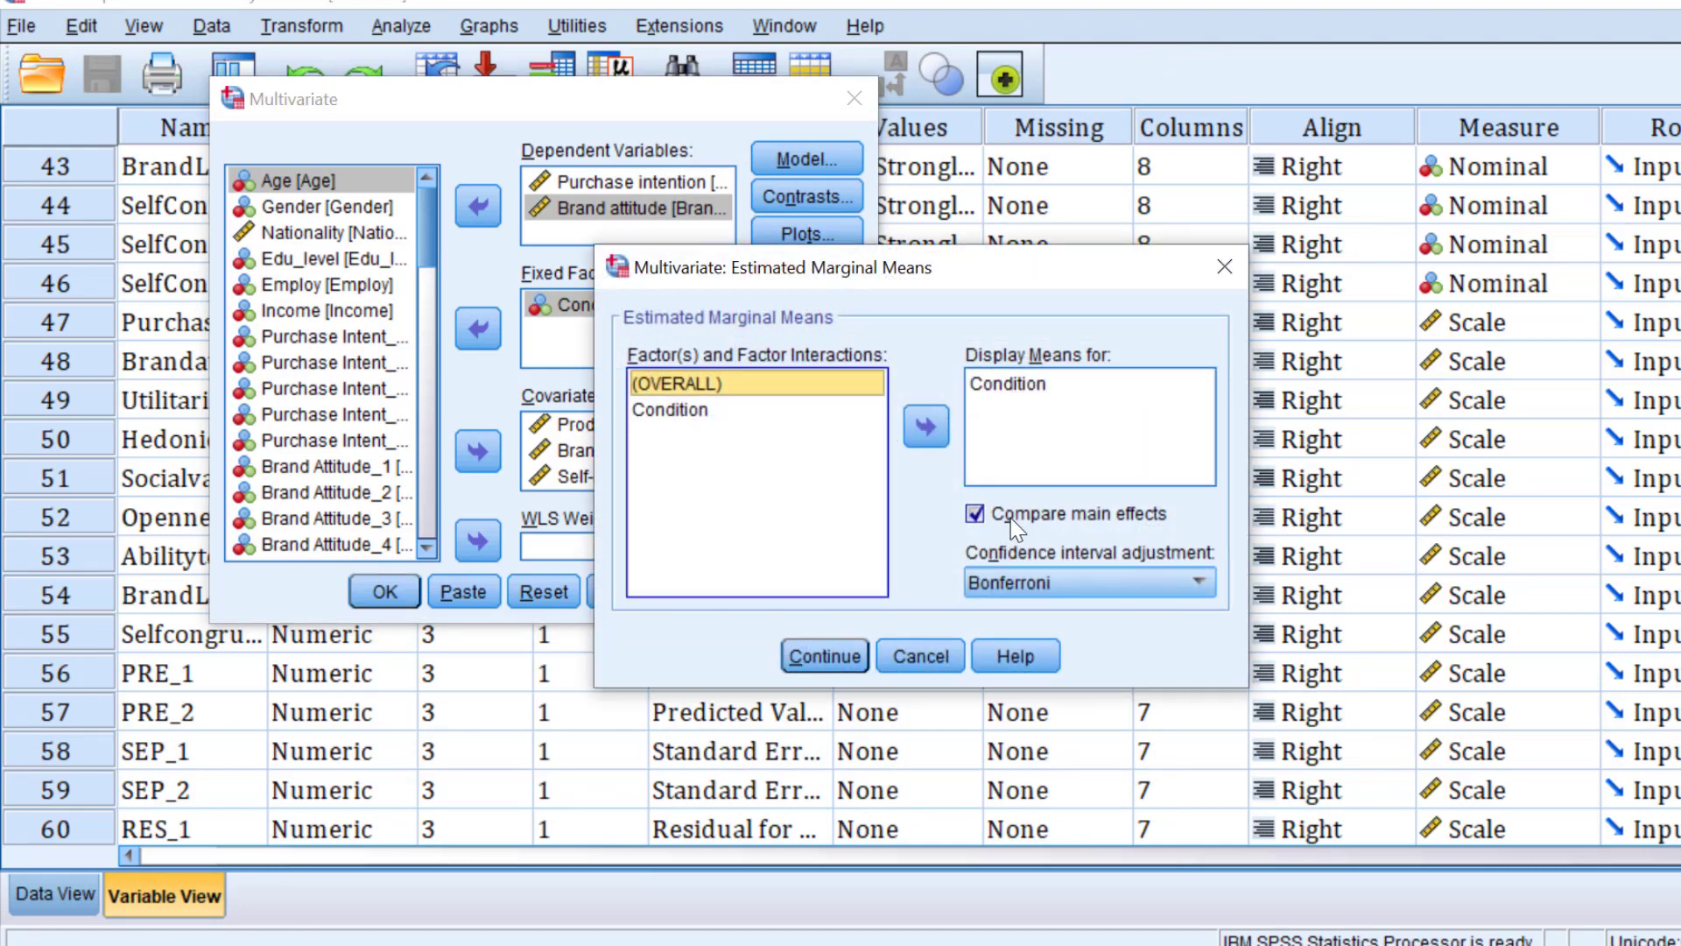
pyautogui.click(975, 513)
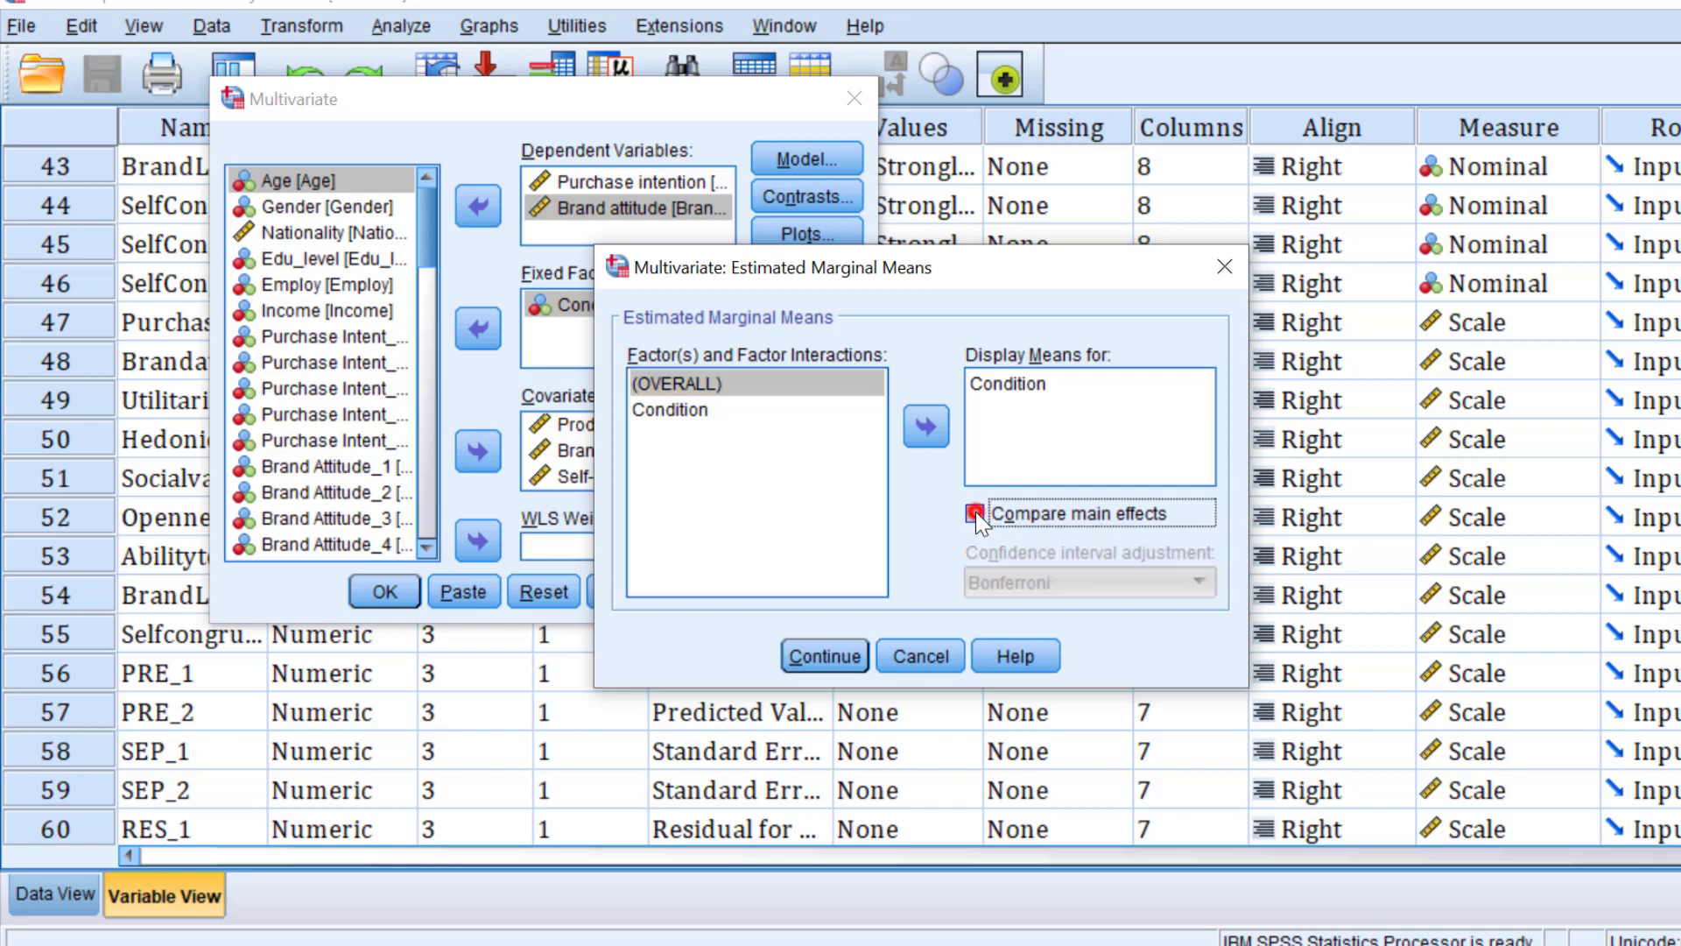
pyautogui.click(1044, 579)
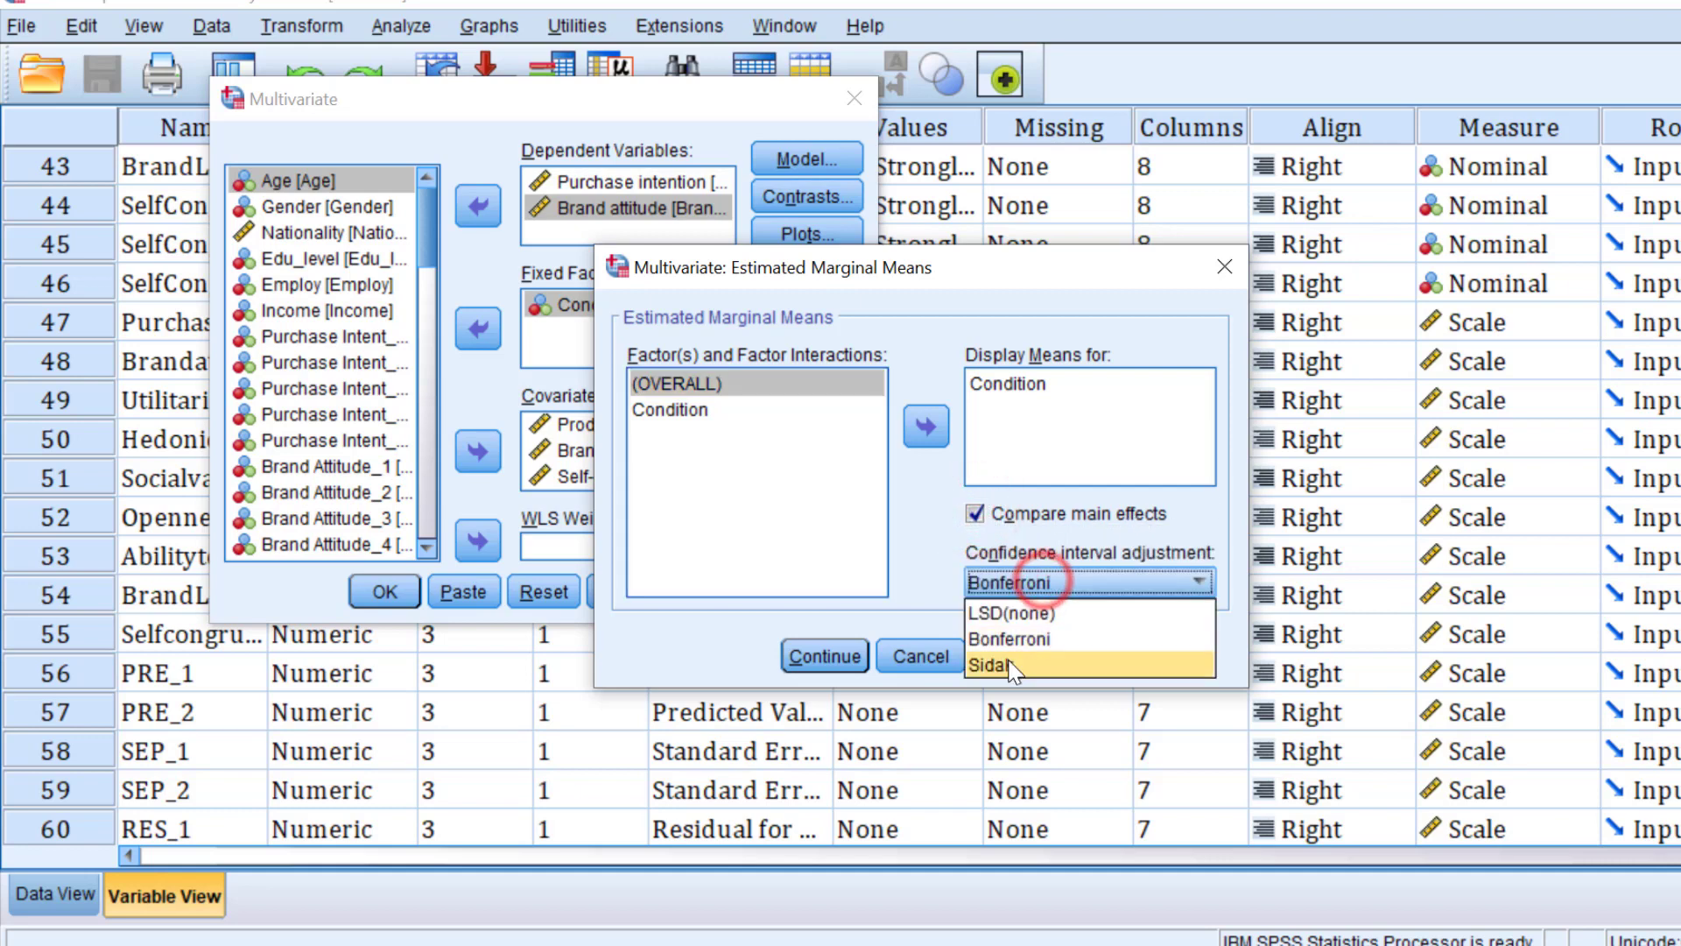
pyautogui.click(837, 656)
pyautogui.click(831, 353)
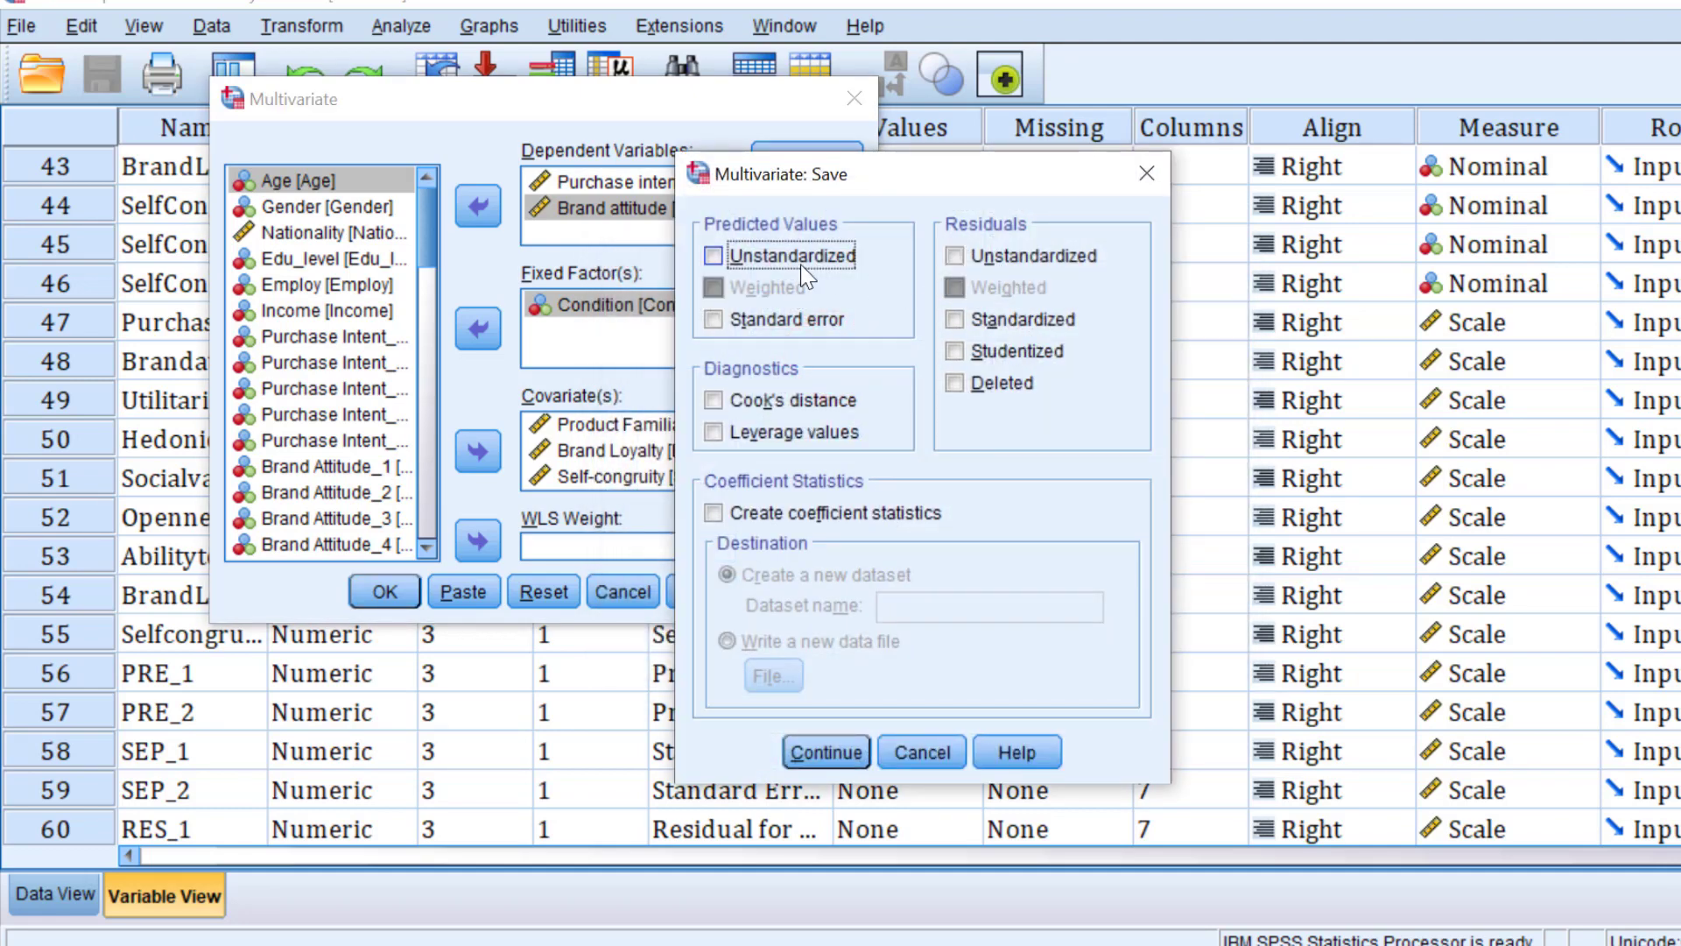
# - Save unstandardized predicted values, unstandardized residuals and studentized residuals
pyautogui.click(749, 251)
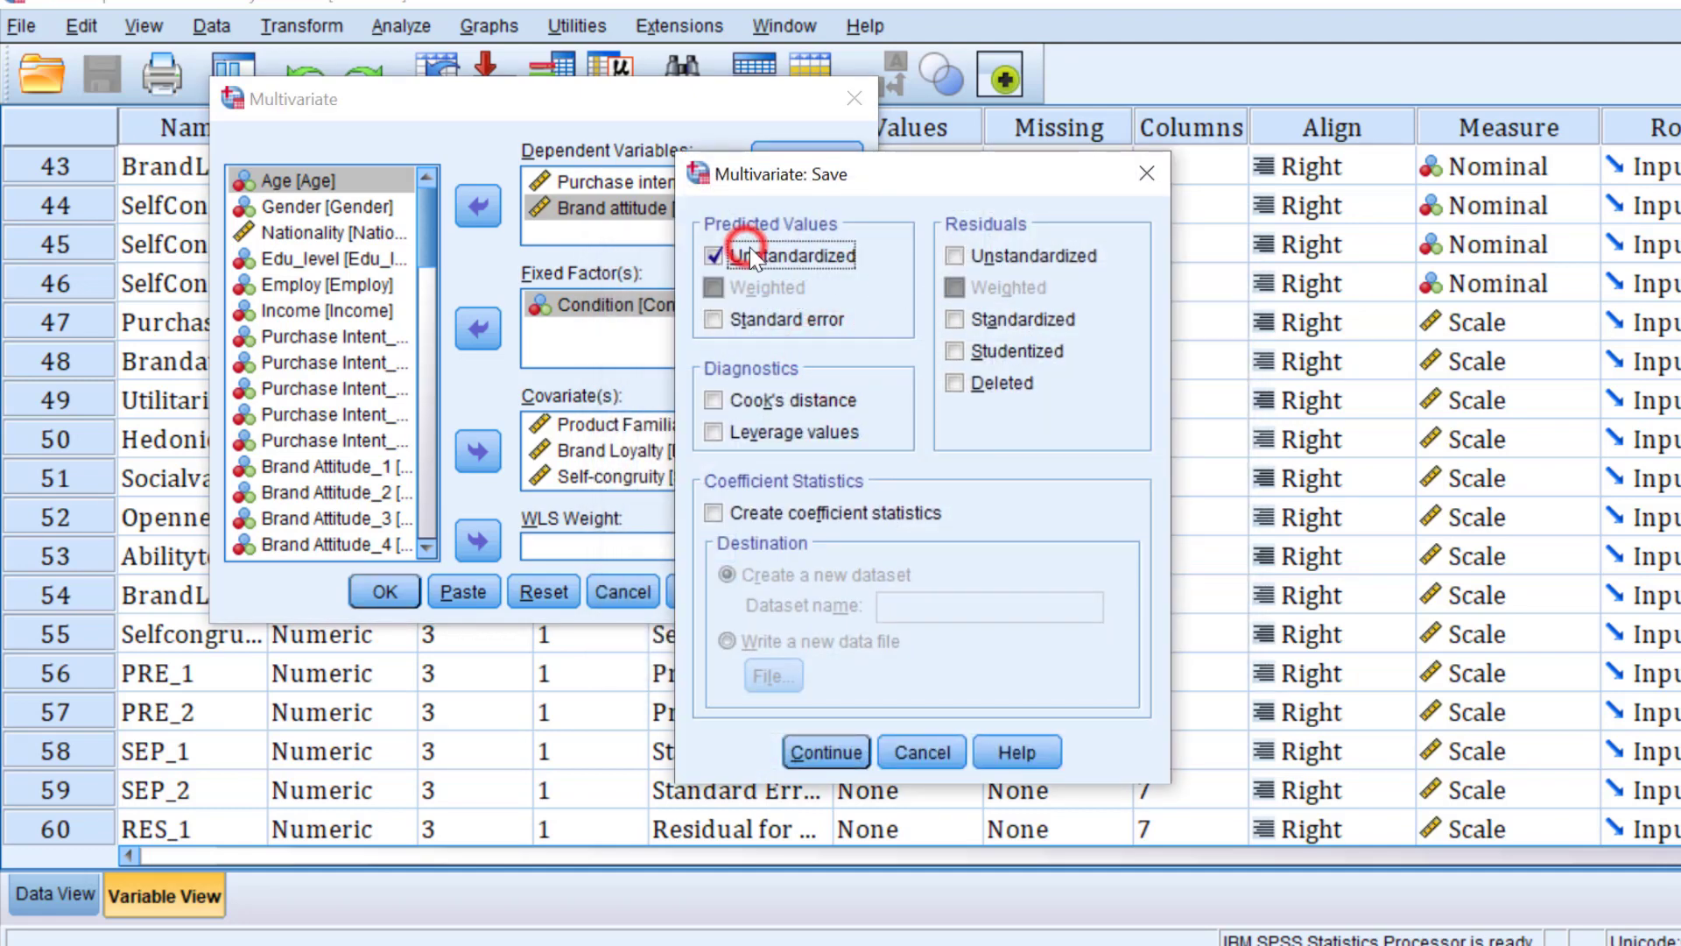
pyautogui.click(960, 256)
pyautogui.click(957, 350)
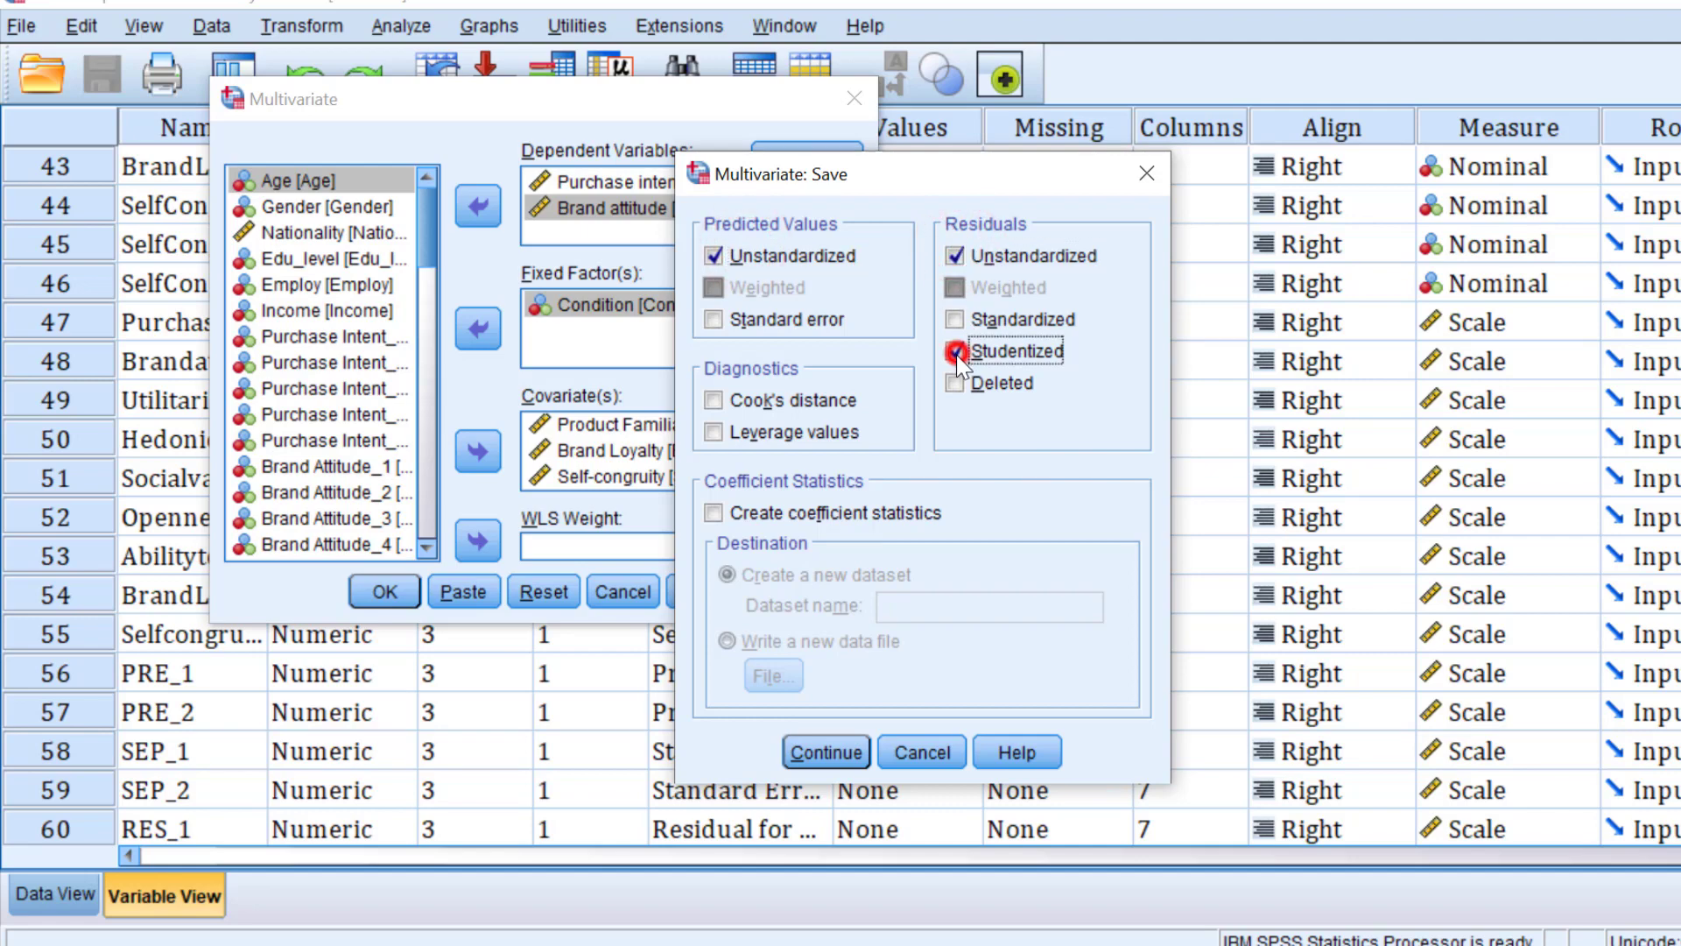
pyautogui.click(818, 743)
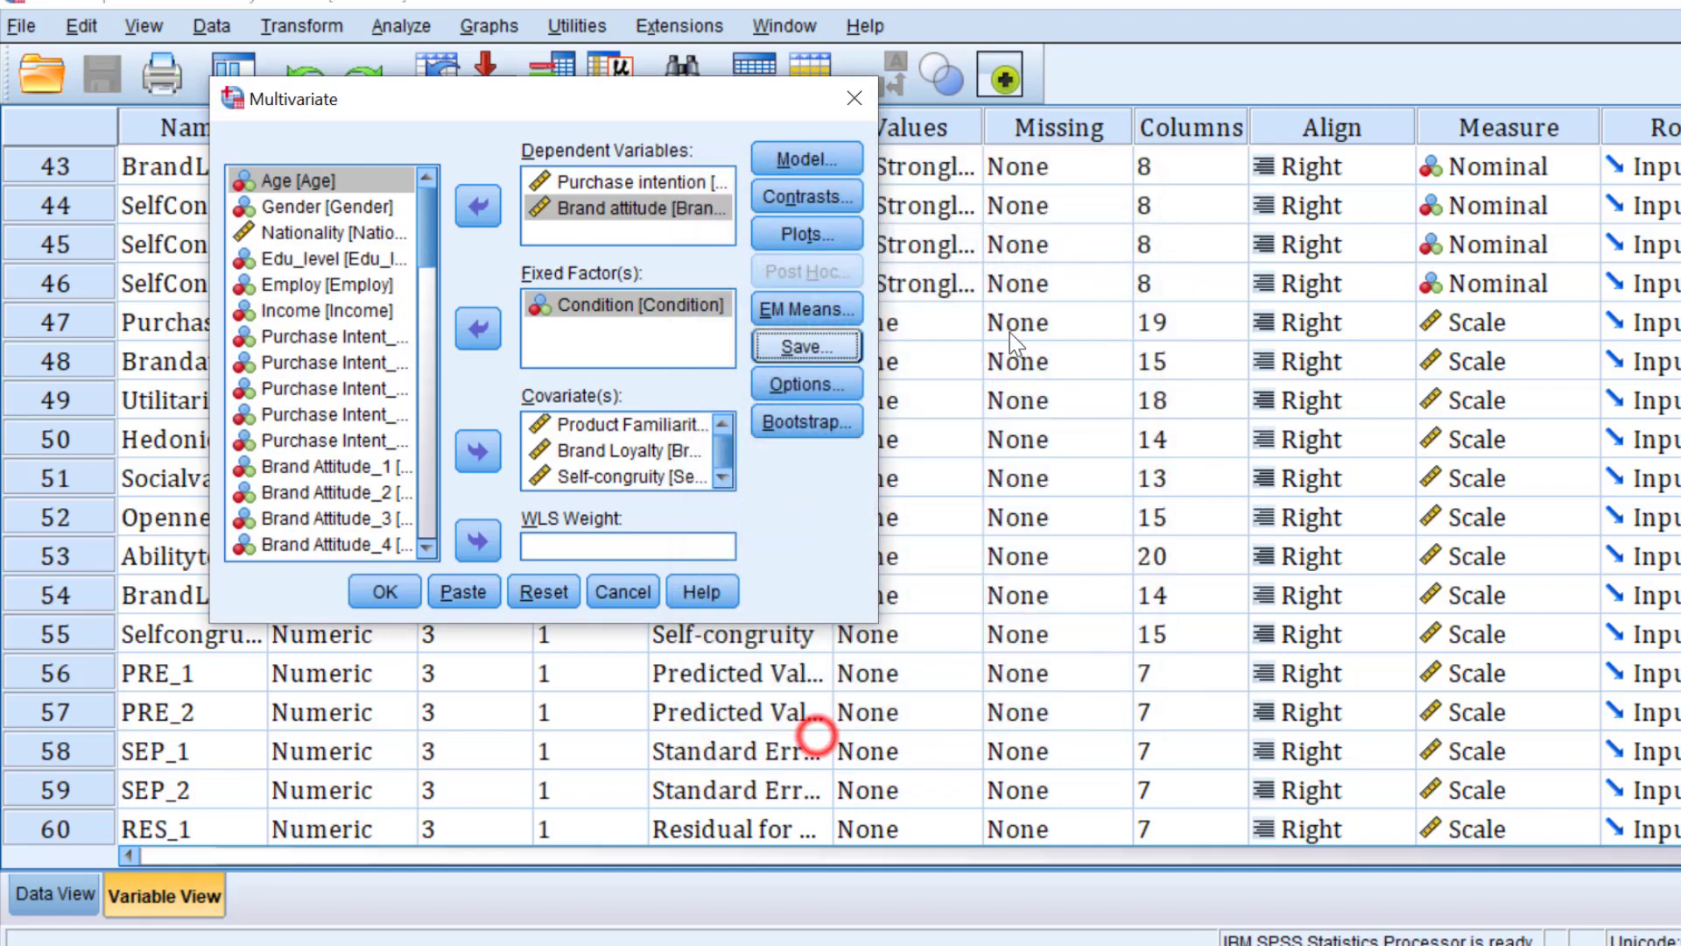
# - Accept Options, leave Bootstrap unchanged, and run the MANCOVA
pyautogui.click(811, 379)
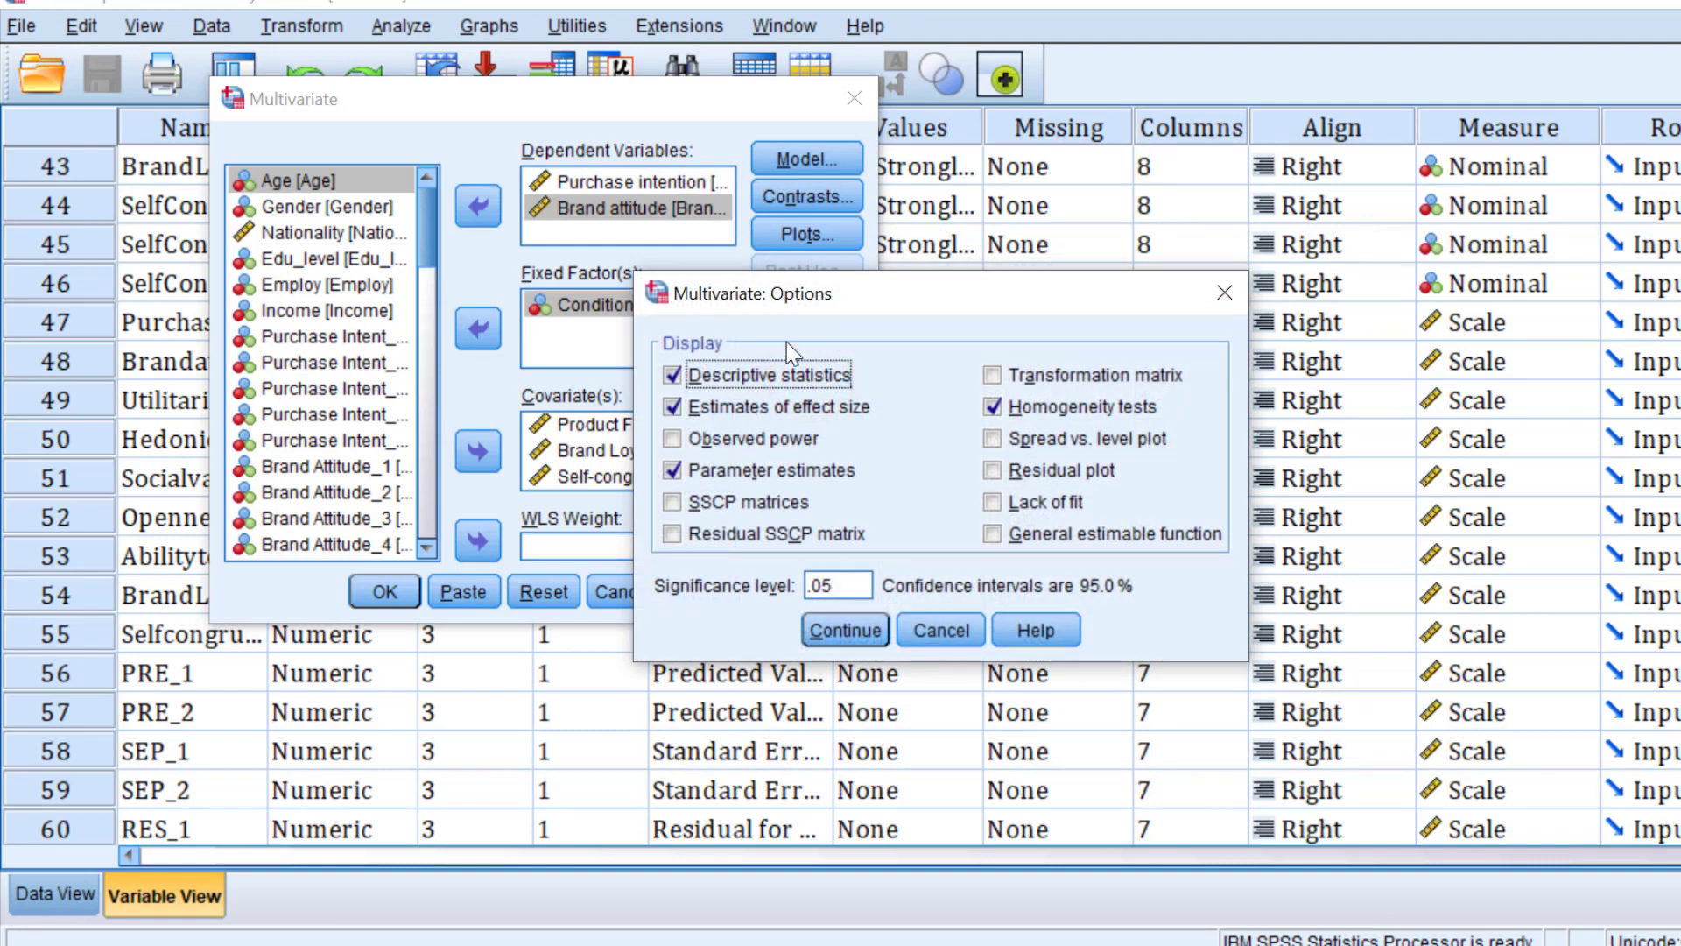
pyautogui.moveTo(863, 312)
pyautogui.mouseDown()
pyautogui.moveTo(715, 167)
pyautogui.moveTo(496, 180)
pyautogui.mouseUp()
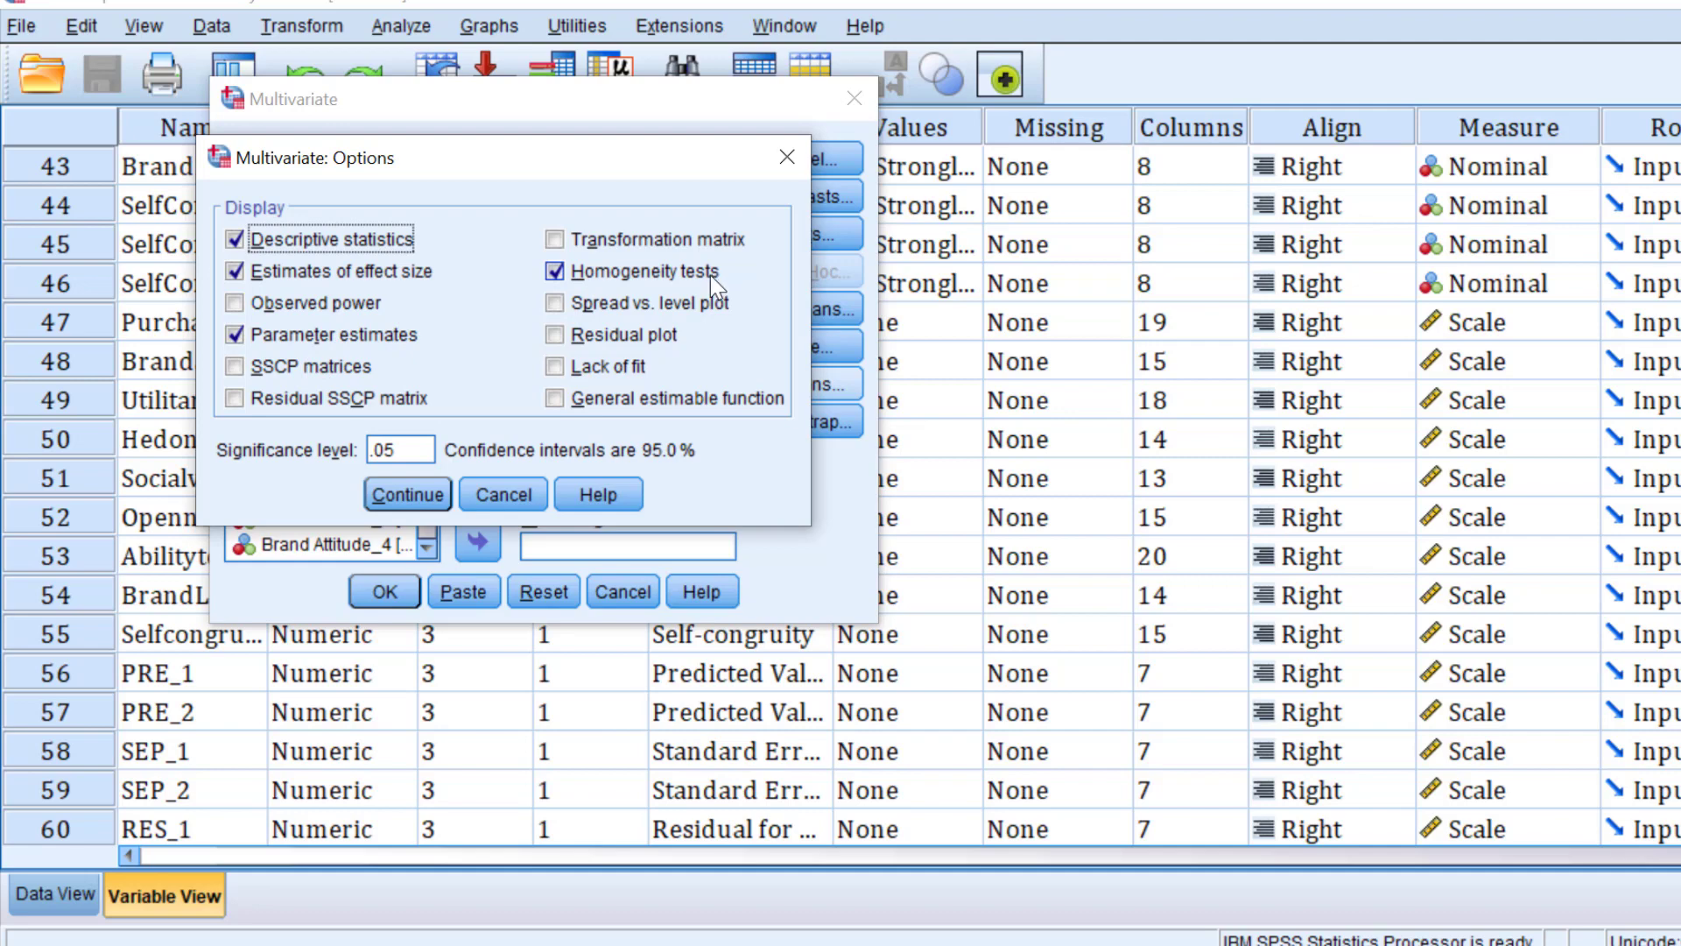
pyautogui.click(405, 496)
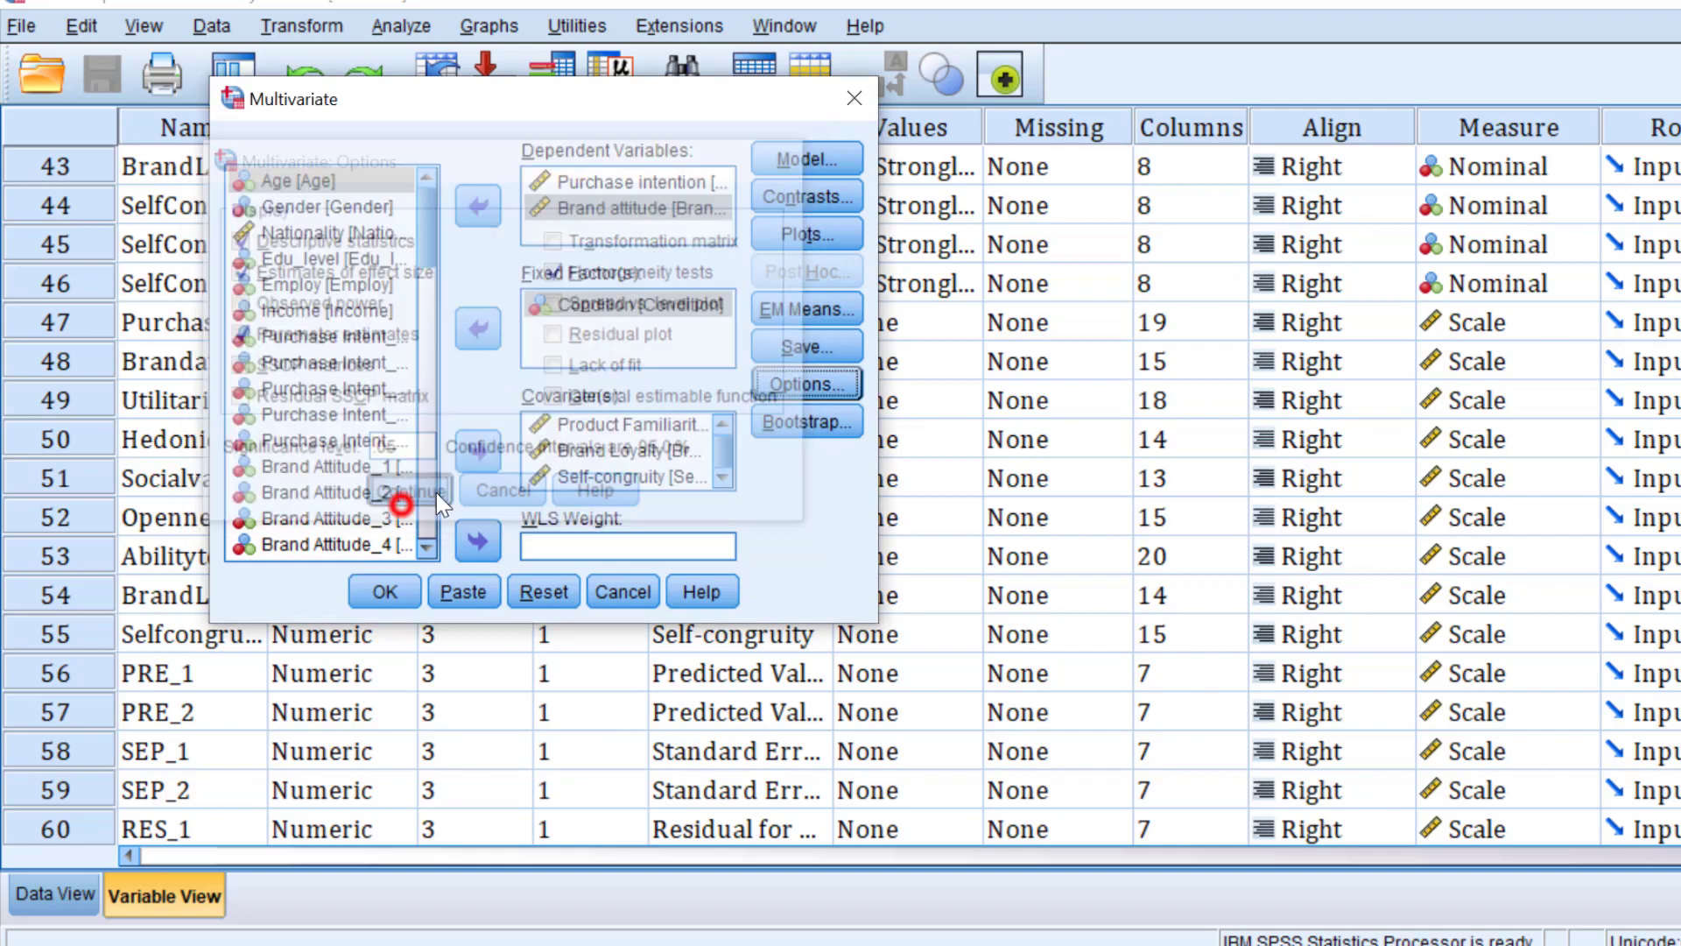
pyautogui.click(815, 417)
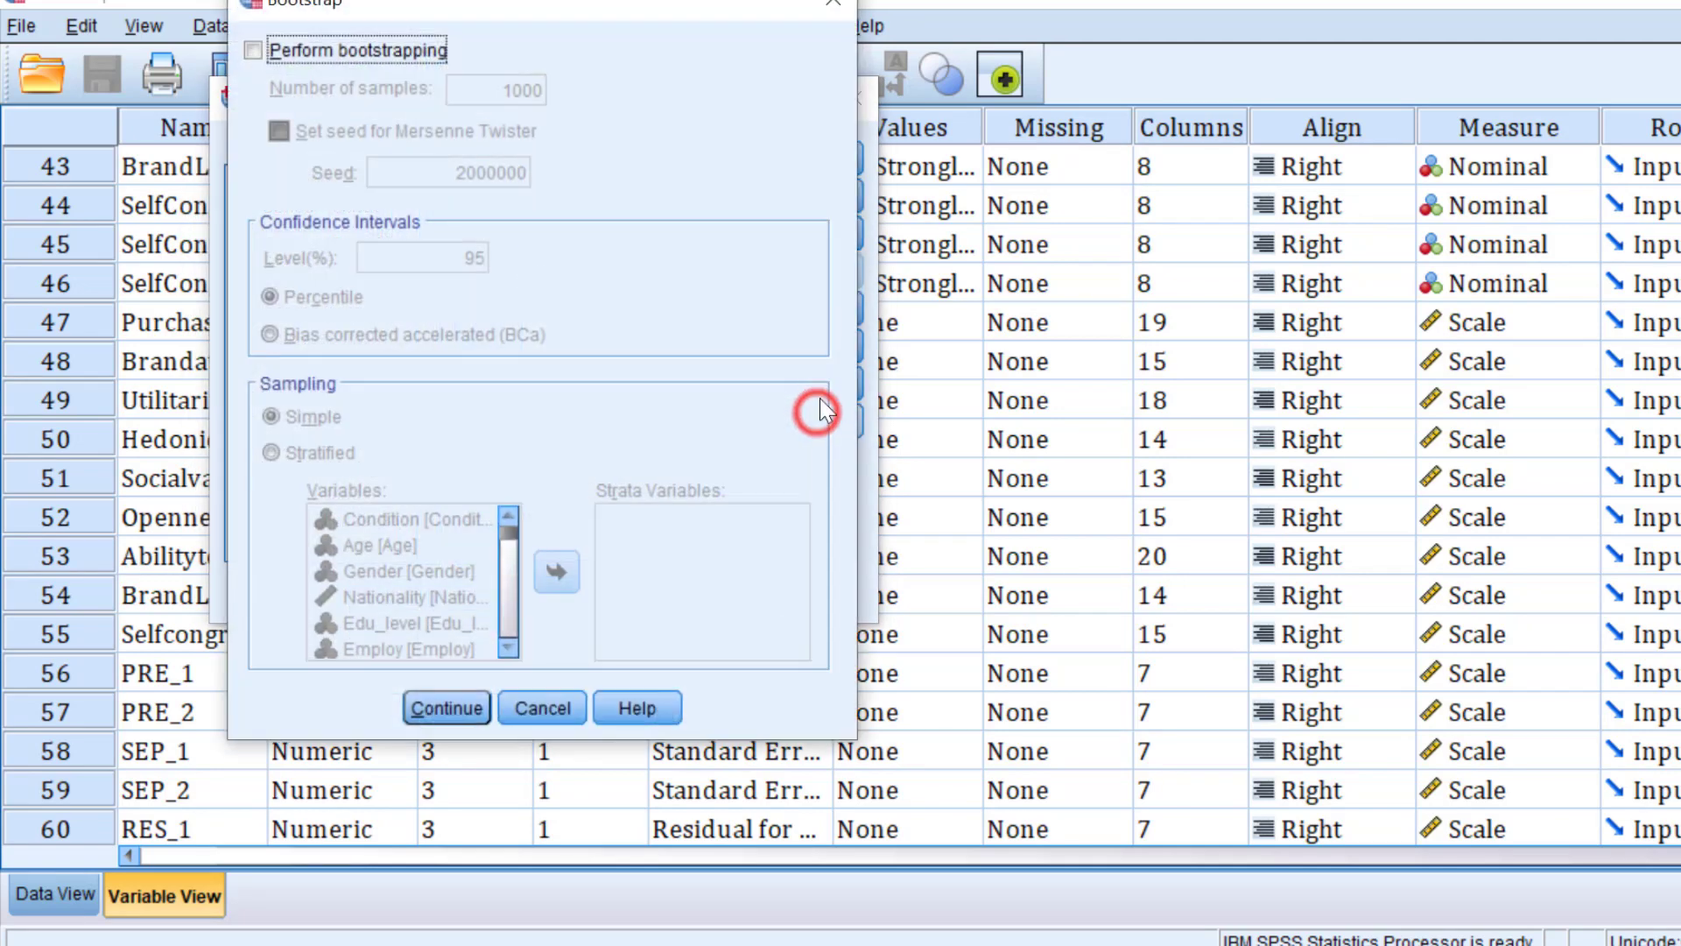
pyautogui.click(834, 5)
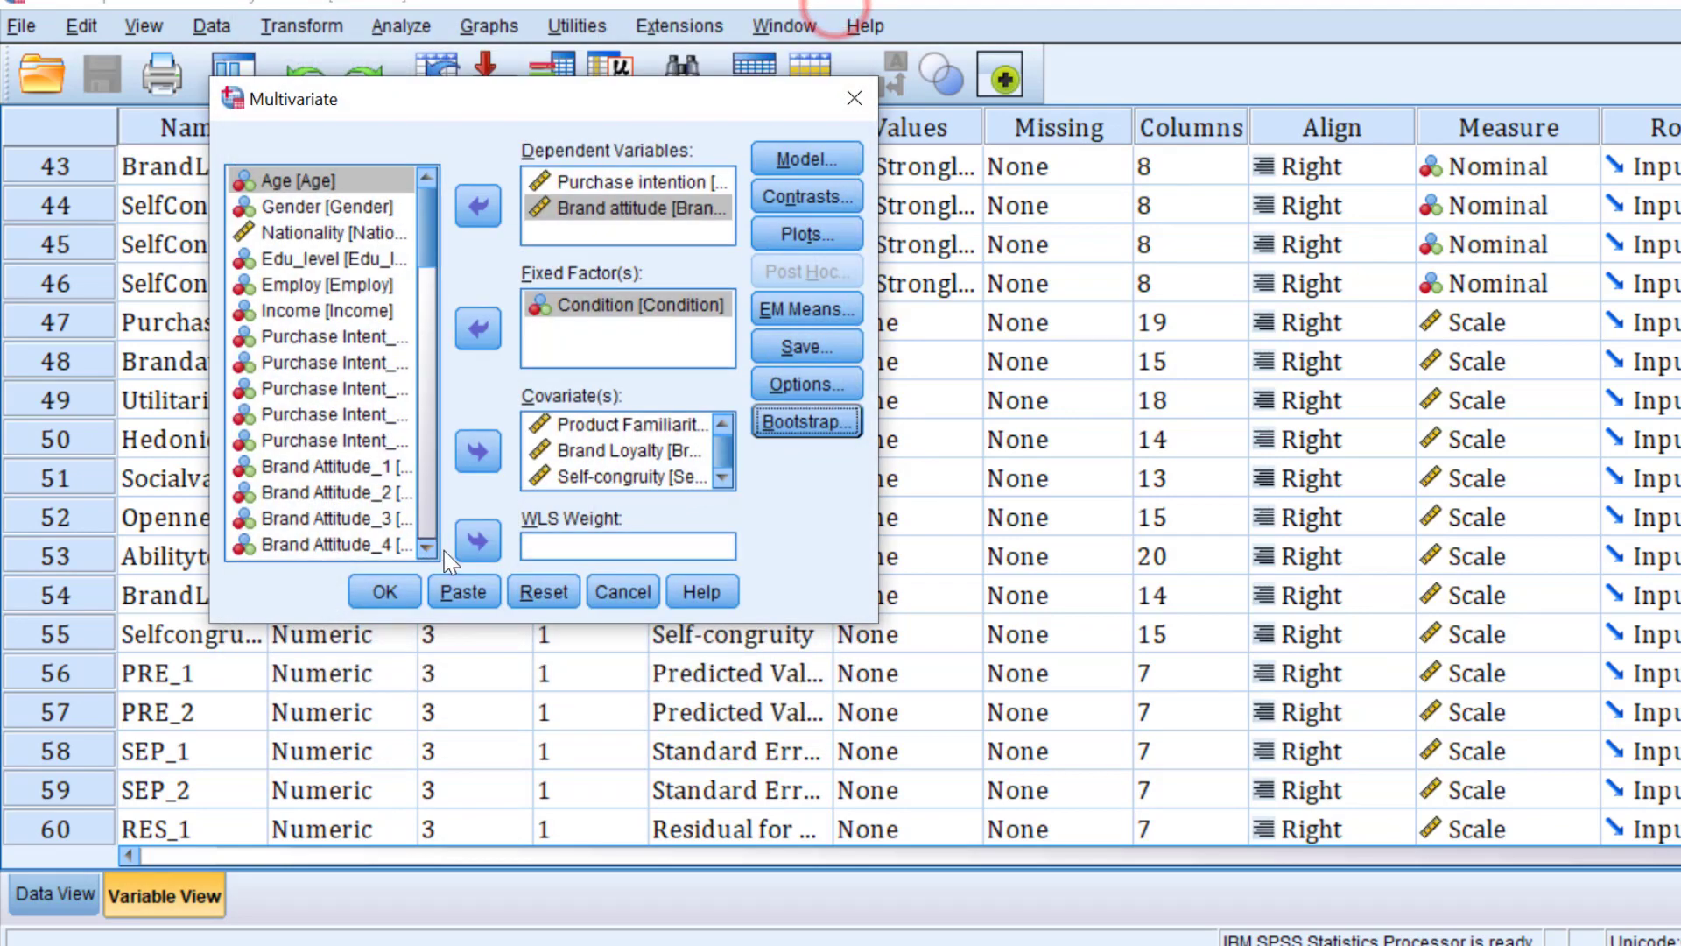
pyautogui.click(382, 589)
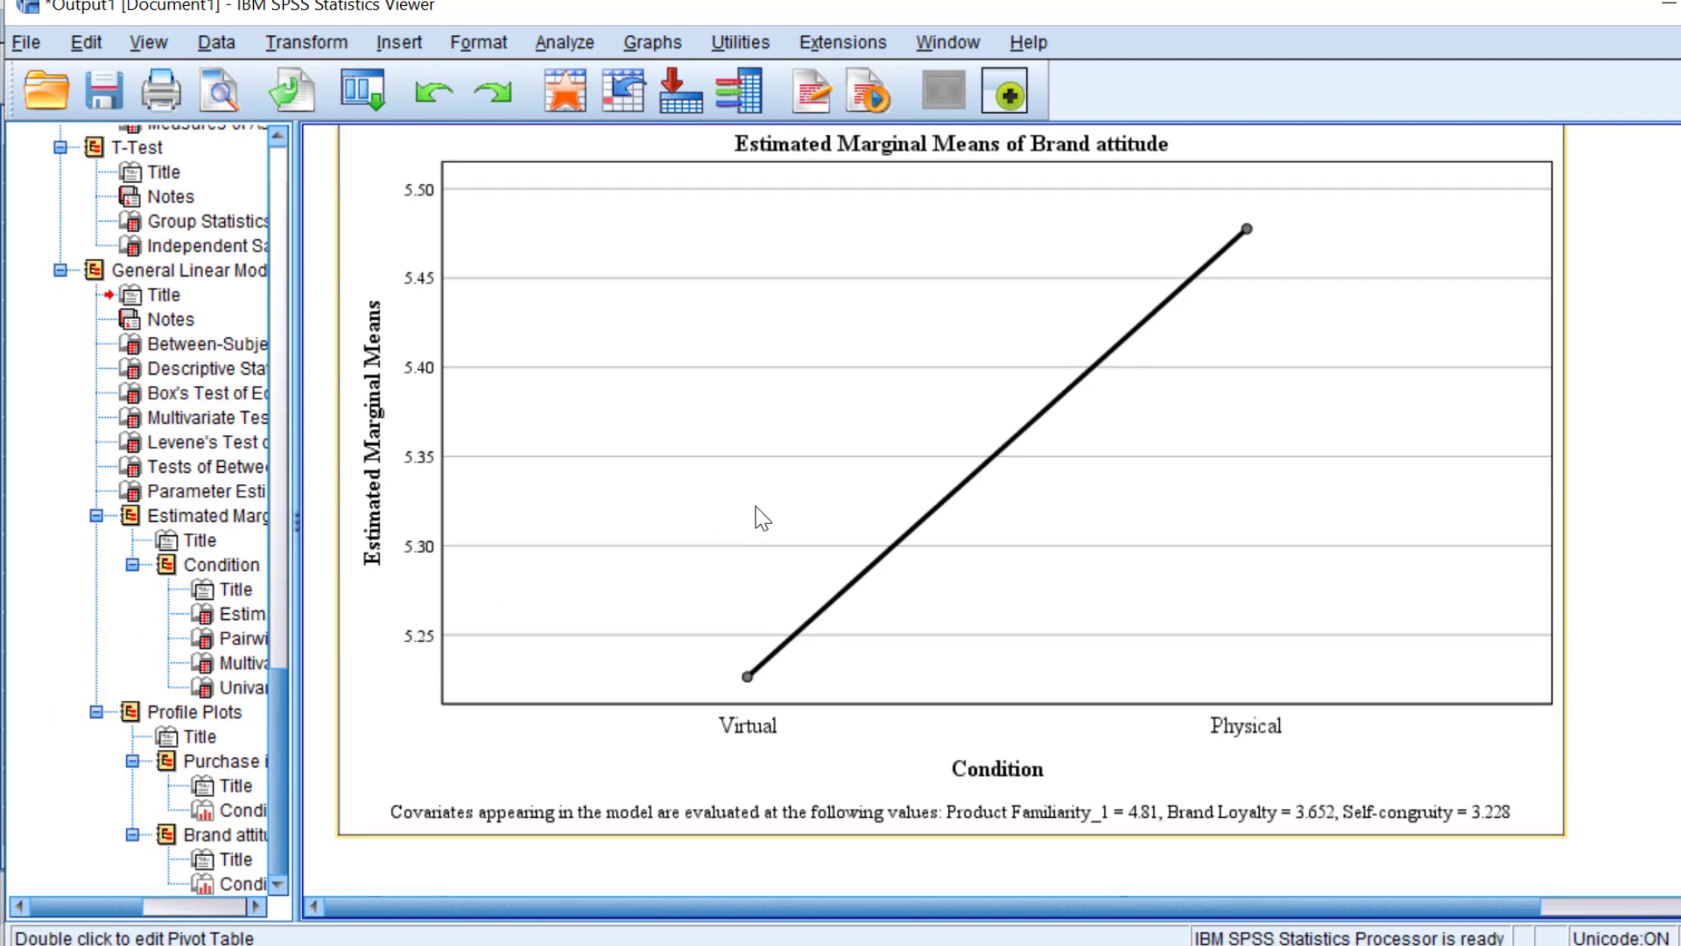
pyautogui.scroll(3, 757, 516)
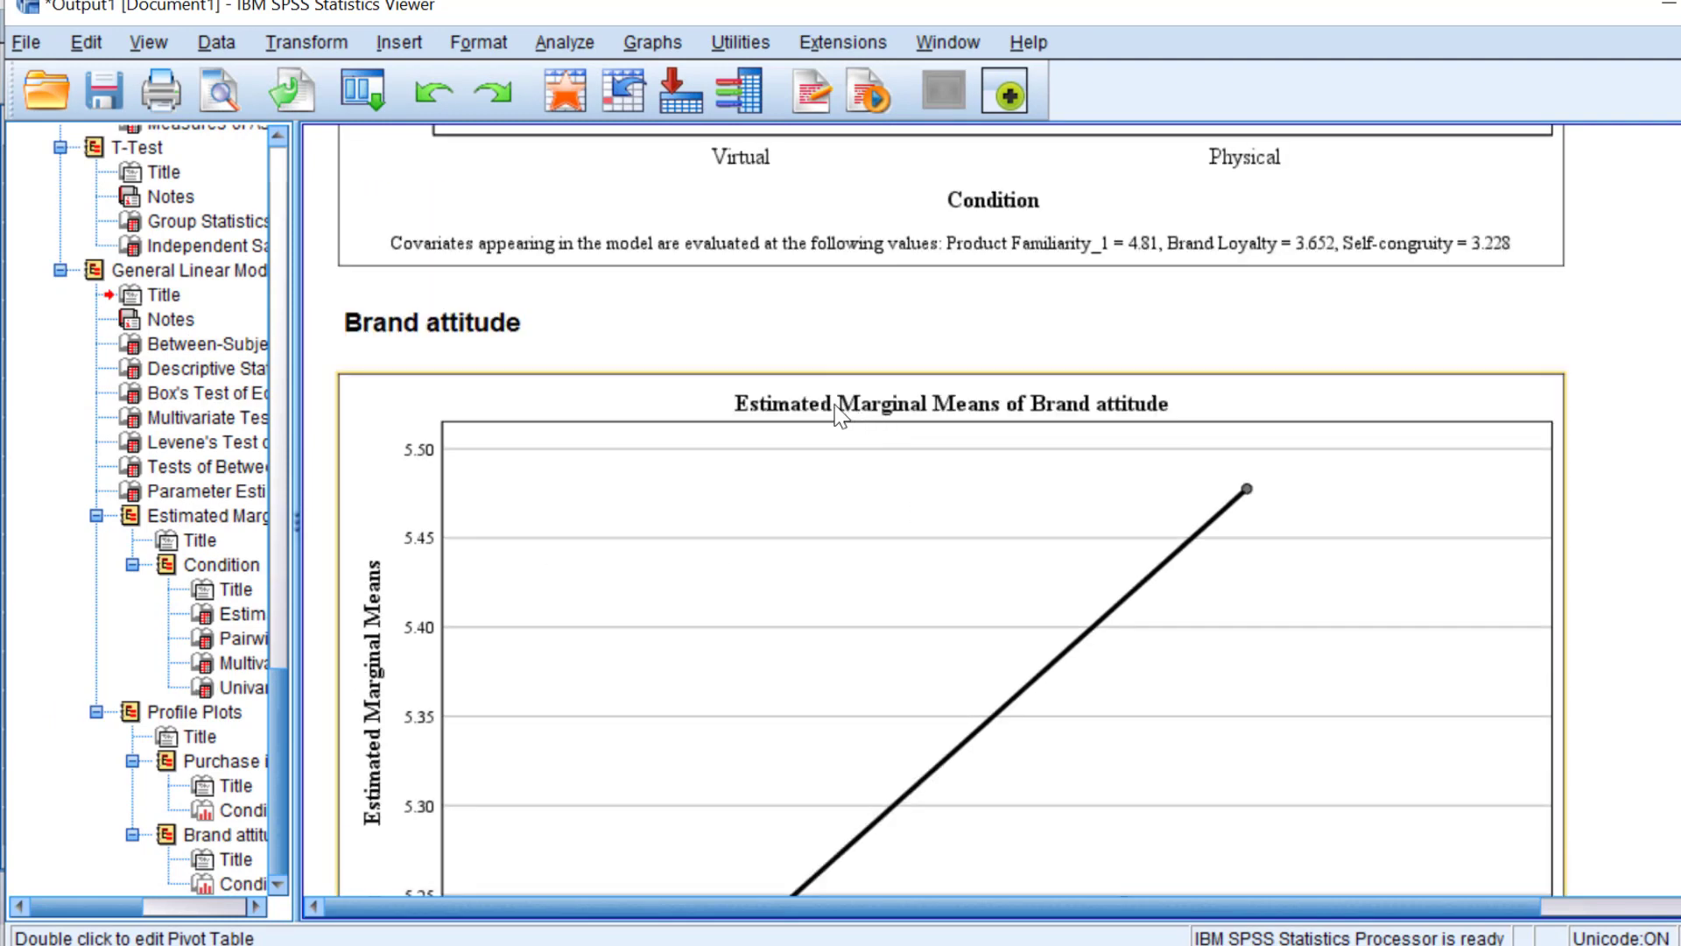
pyautogui.scroll(-3, 1123, 420)
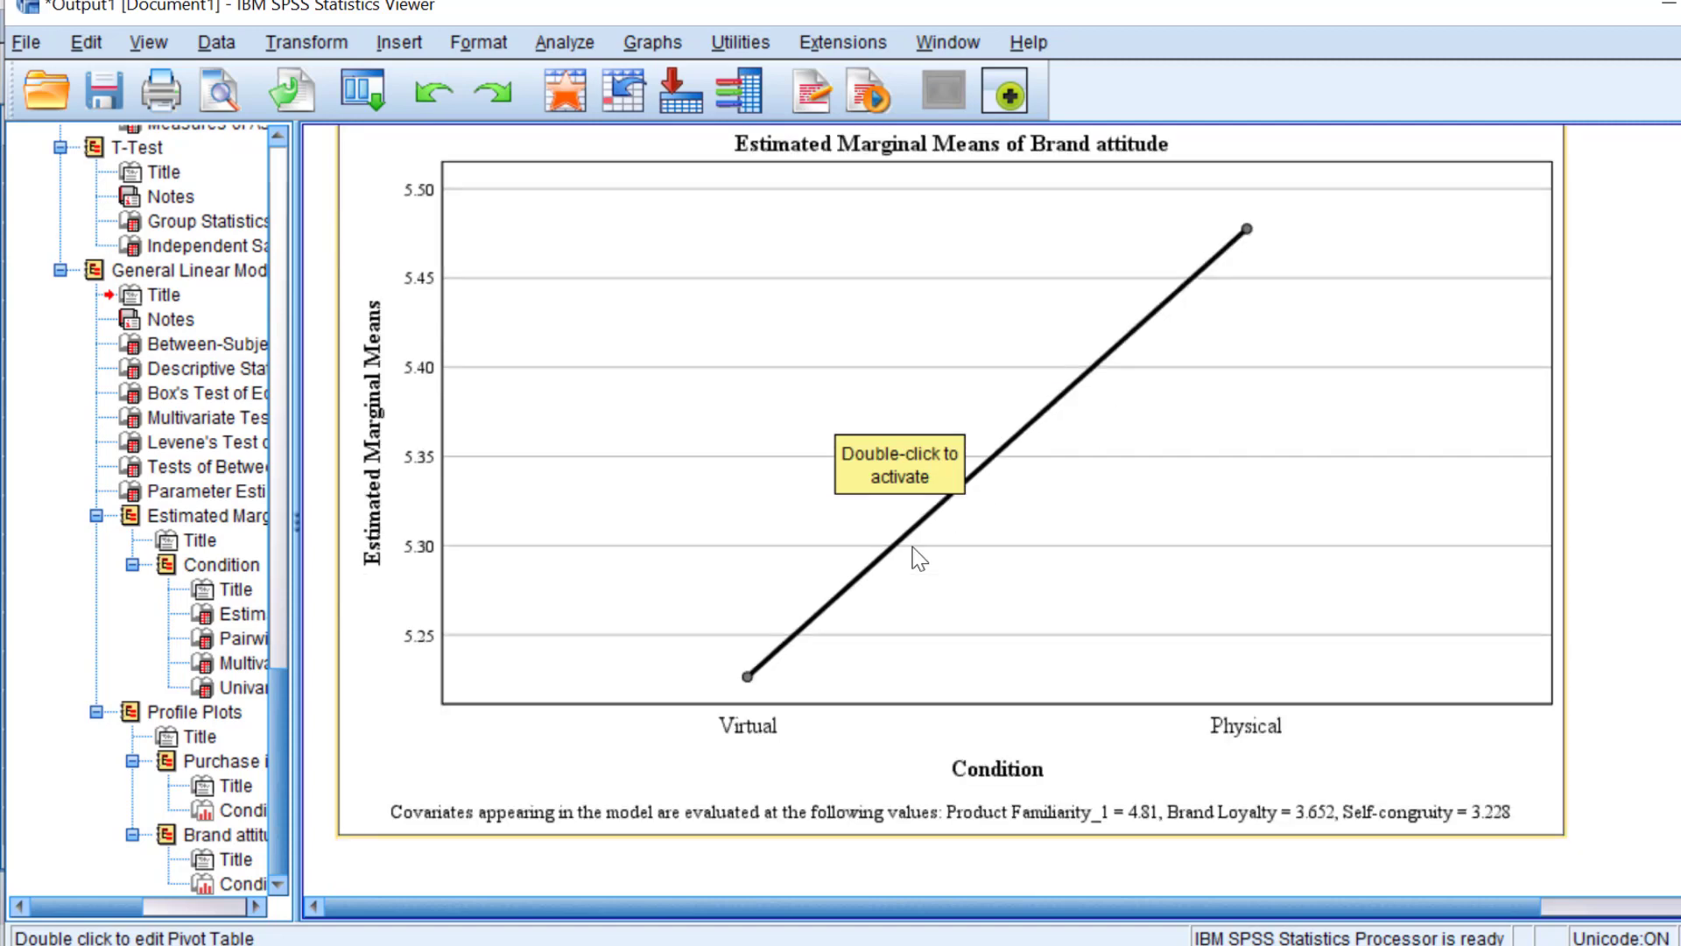
pyautogui.scroll(3, 889, 574)
pyautogui.scroll(10, 890, 574)
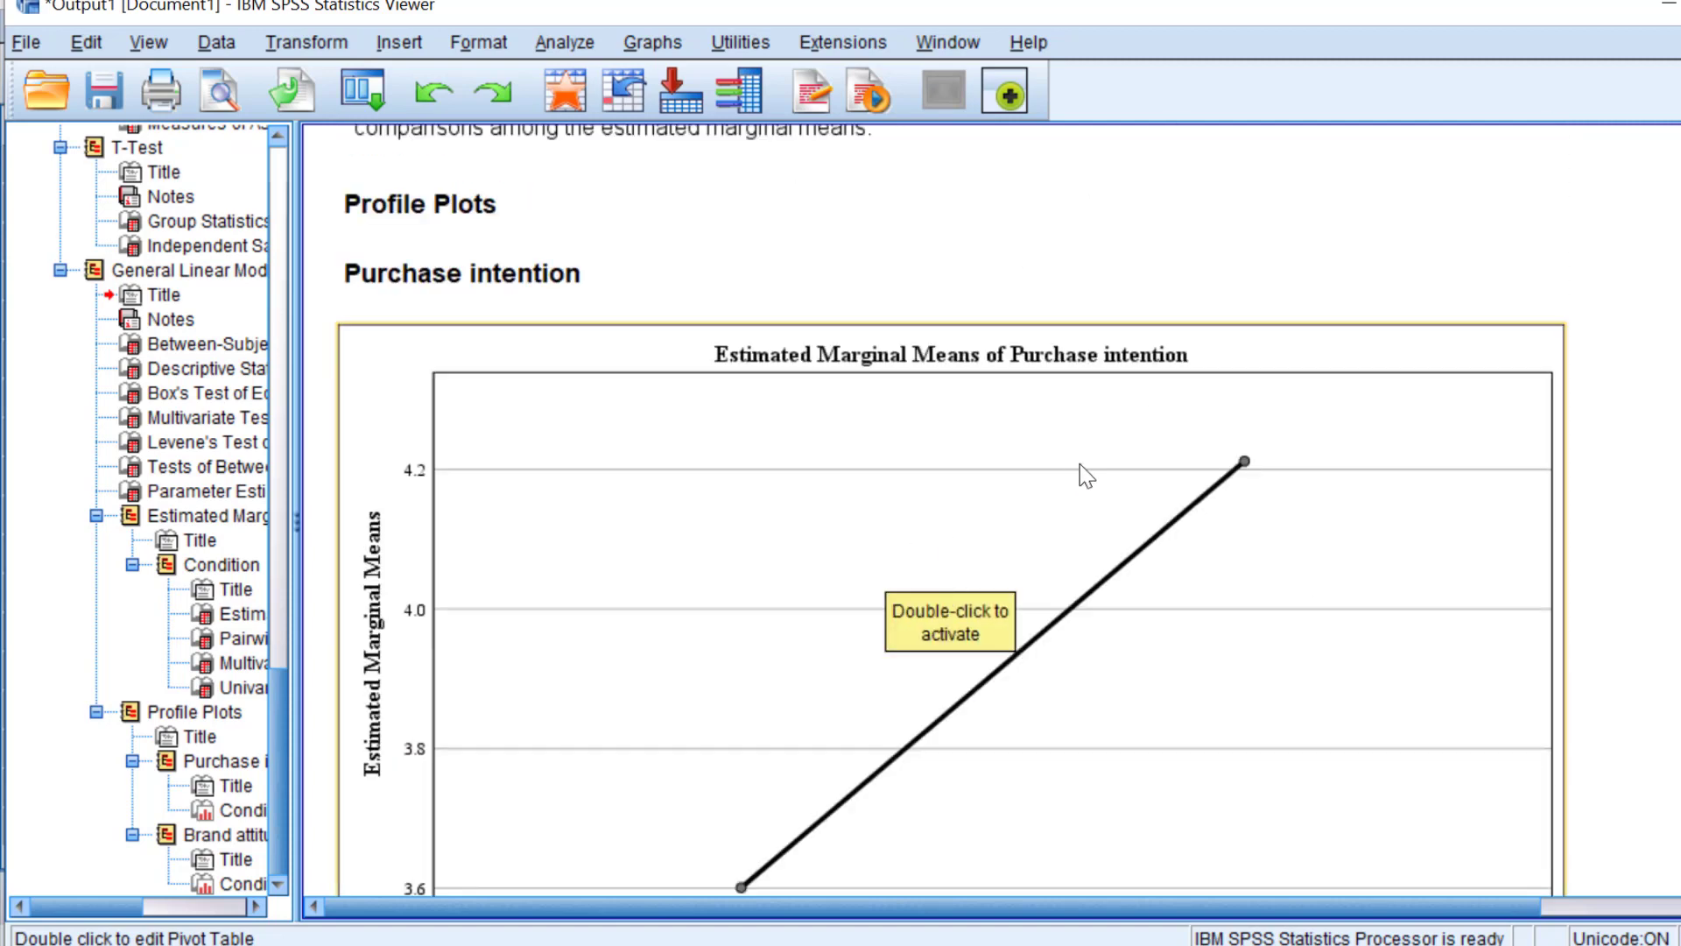
pyautogui.scroll(-3, 1099, 460)
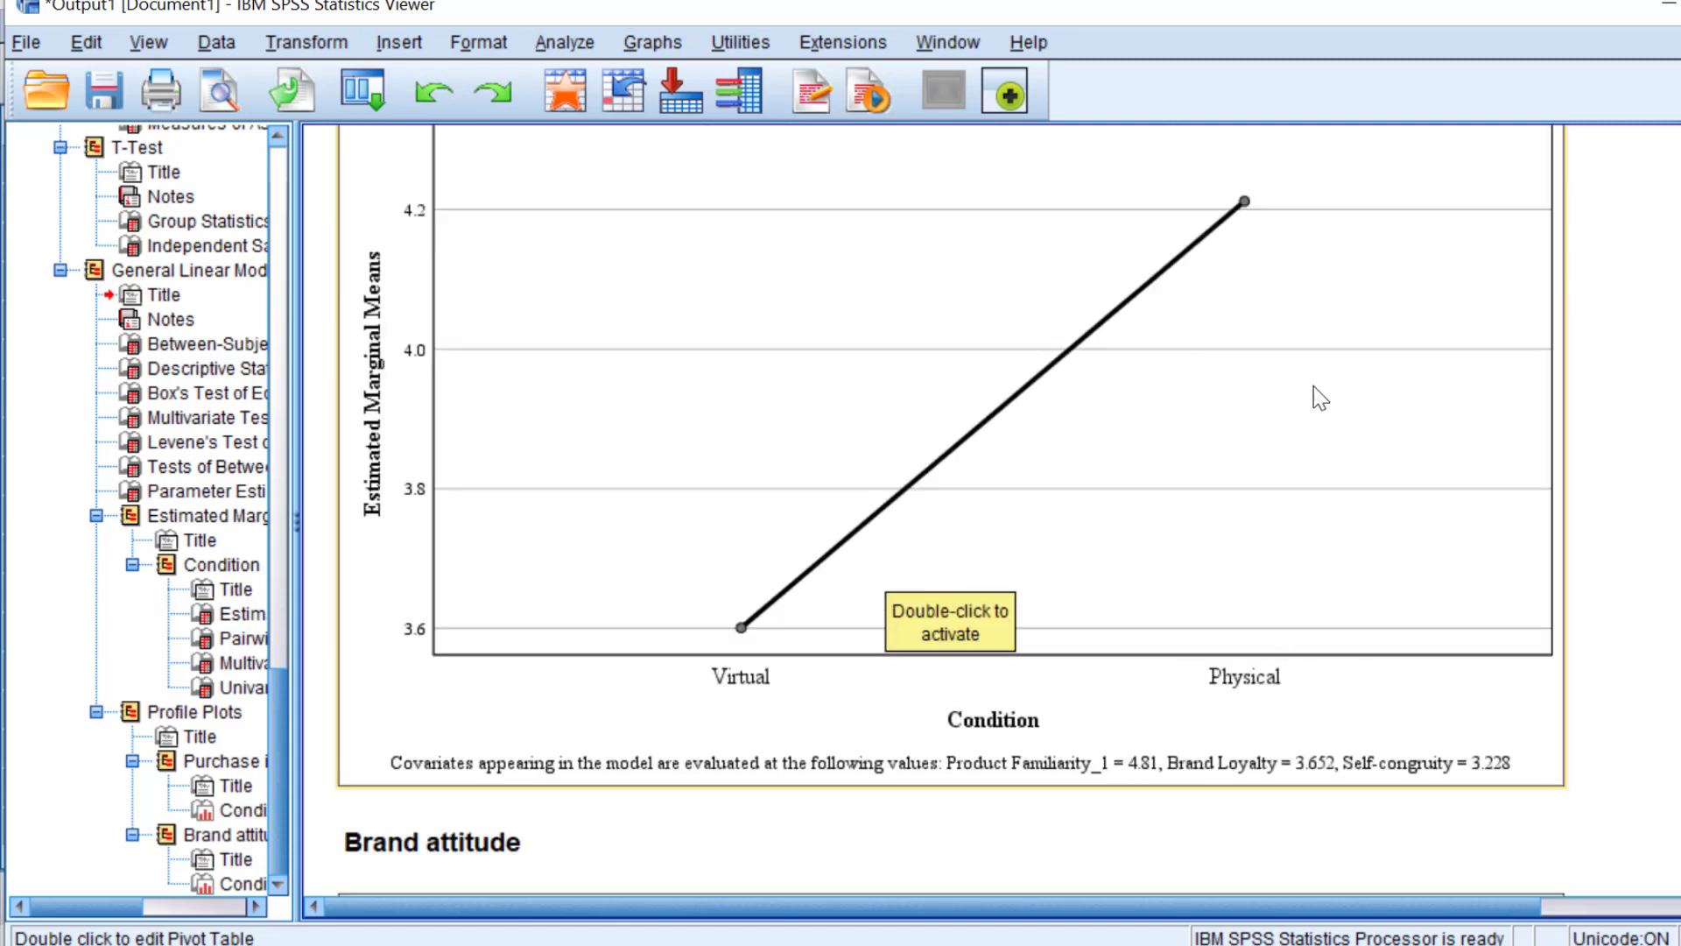
pyautogui.scroll(-5, 1275, 380)
pyautogui.scroll(-7, 1276, 575)
pyautogui.scroll(6, 1179, 316)
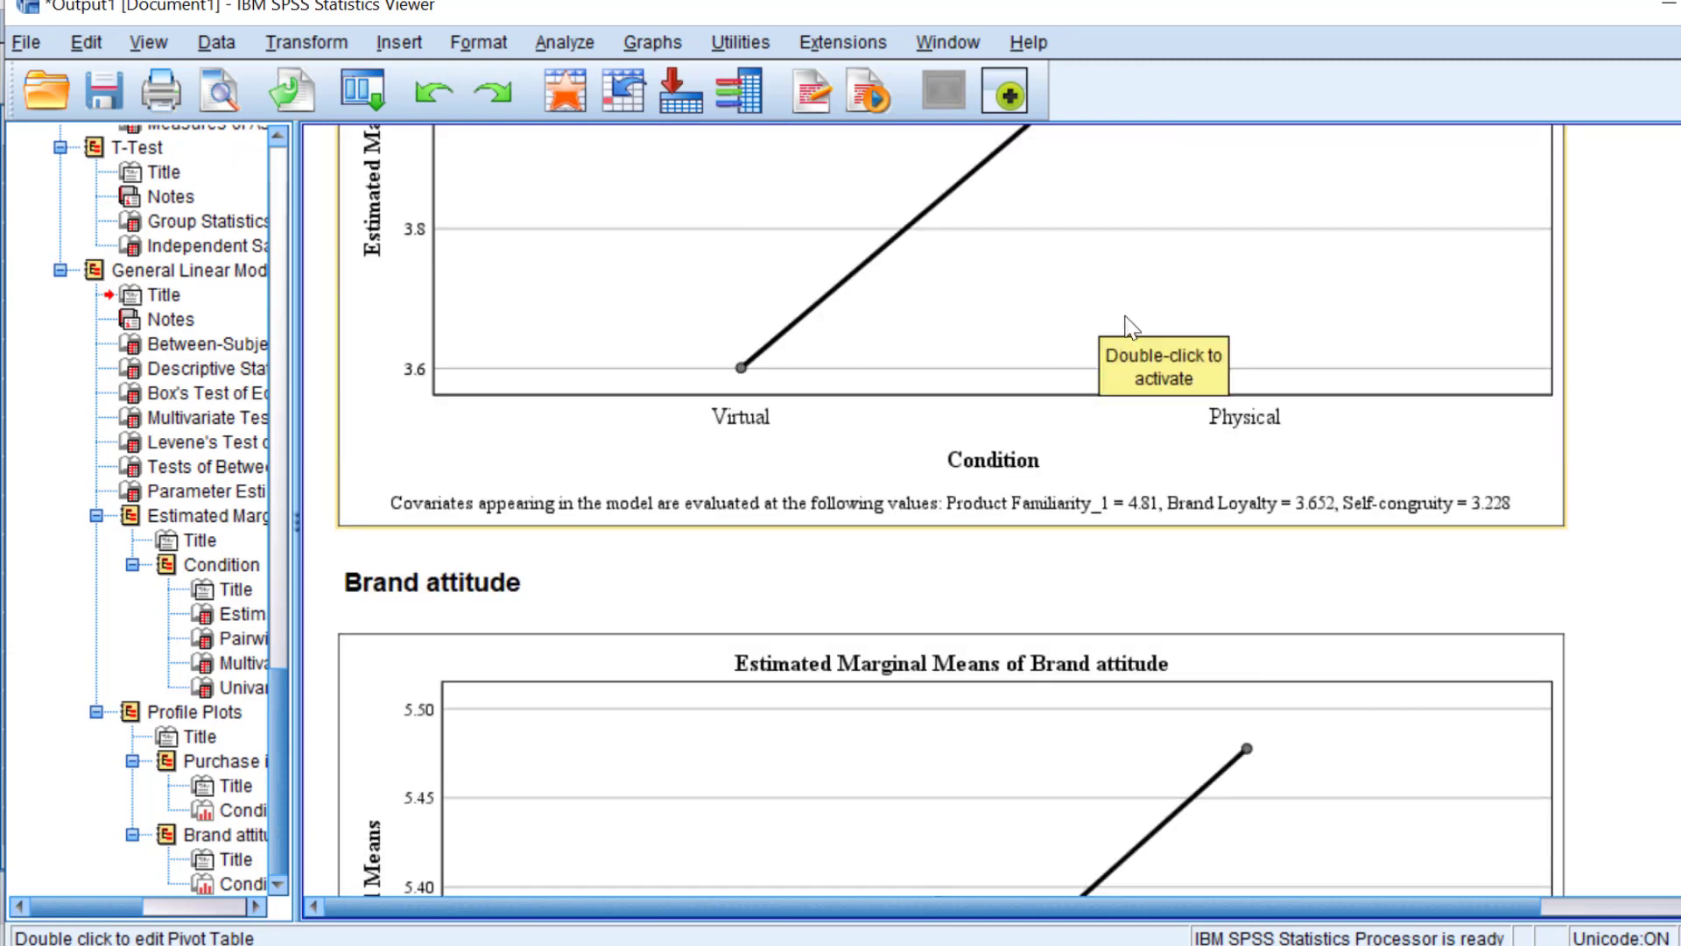
pyautogui.scroll(5, 1126, 324)
pyautogui.scroll(3, 1047, 344)
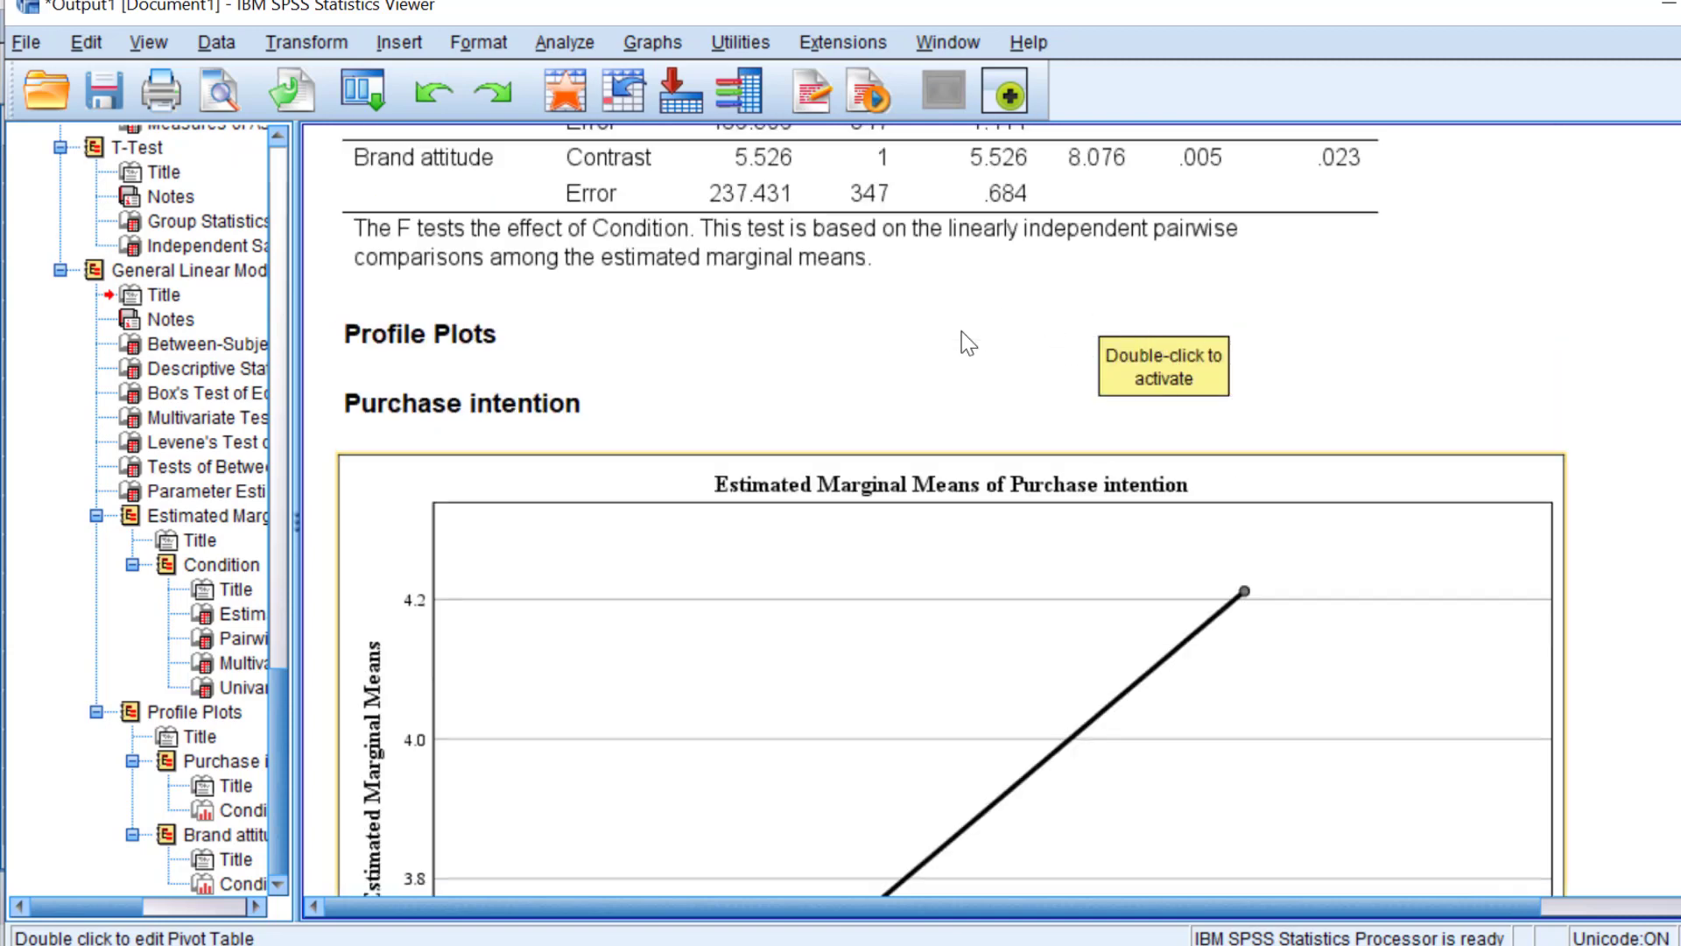
pyautogui.scroll(2, 960, 337)
pyautogui.scroll(-3, 1094, 592)
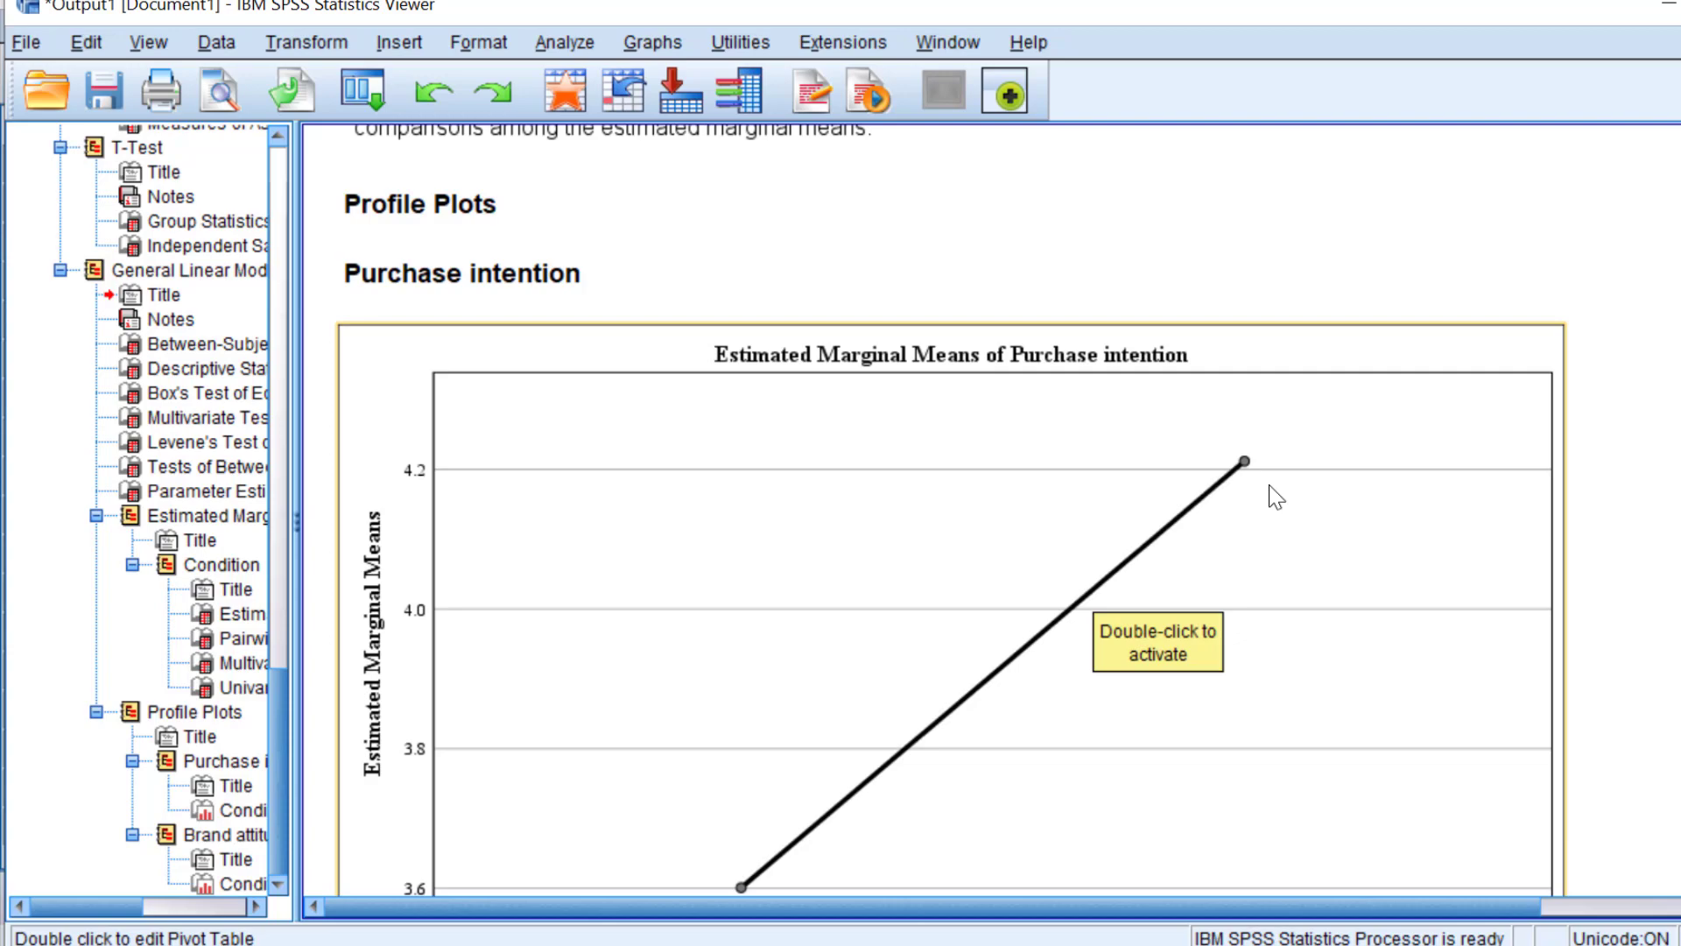
pyautogui.scroll(-5, 1238, 465)
pyautogui.scroll(-3, 1240, 467)
pyautogui.scroll(-3, 1239, 463)
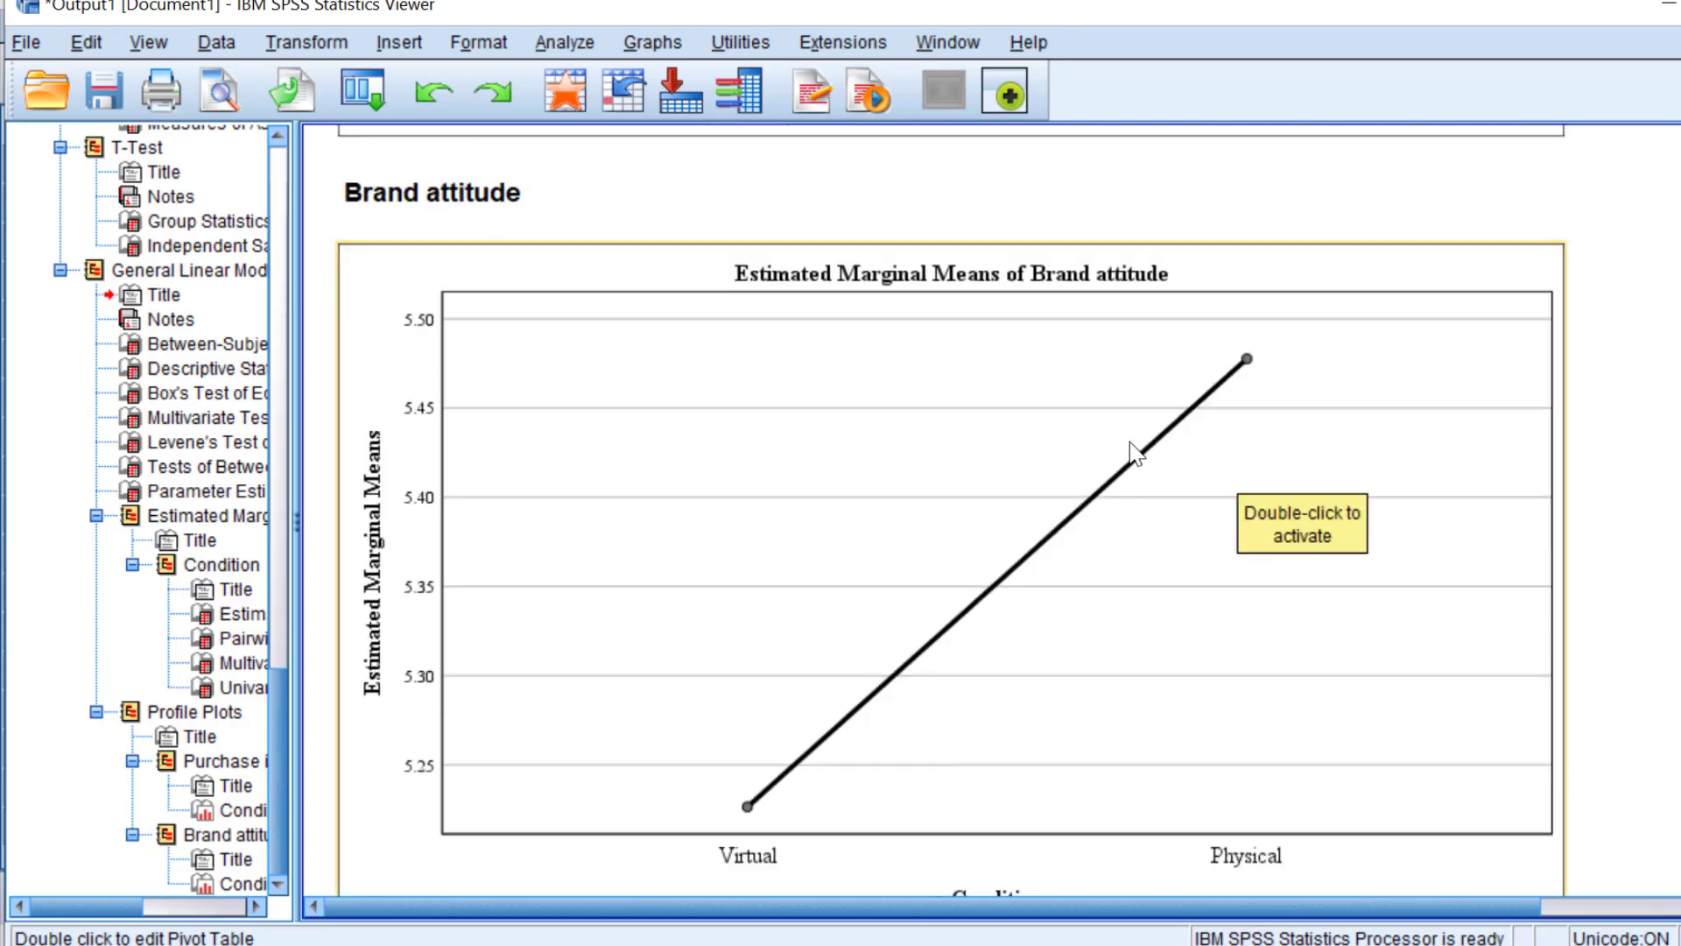
pyautogui.scroll(7, 1126, 450)
pyautogui.scroll(10, 1099, 451)
pyautogui.scroll(5, 1098, 446)
pyautogui.scroll(6, 1099, 448)
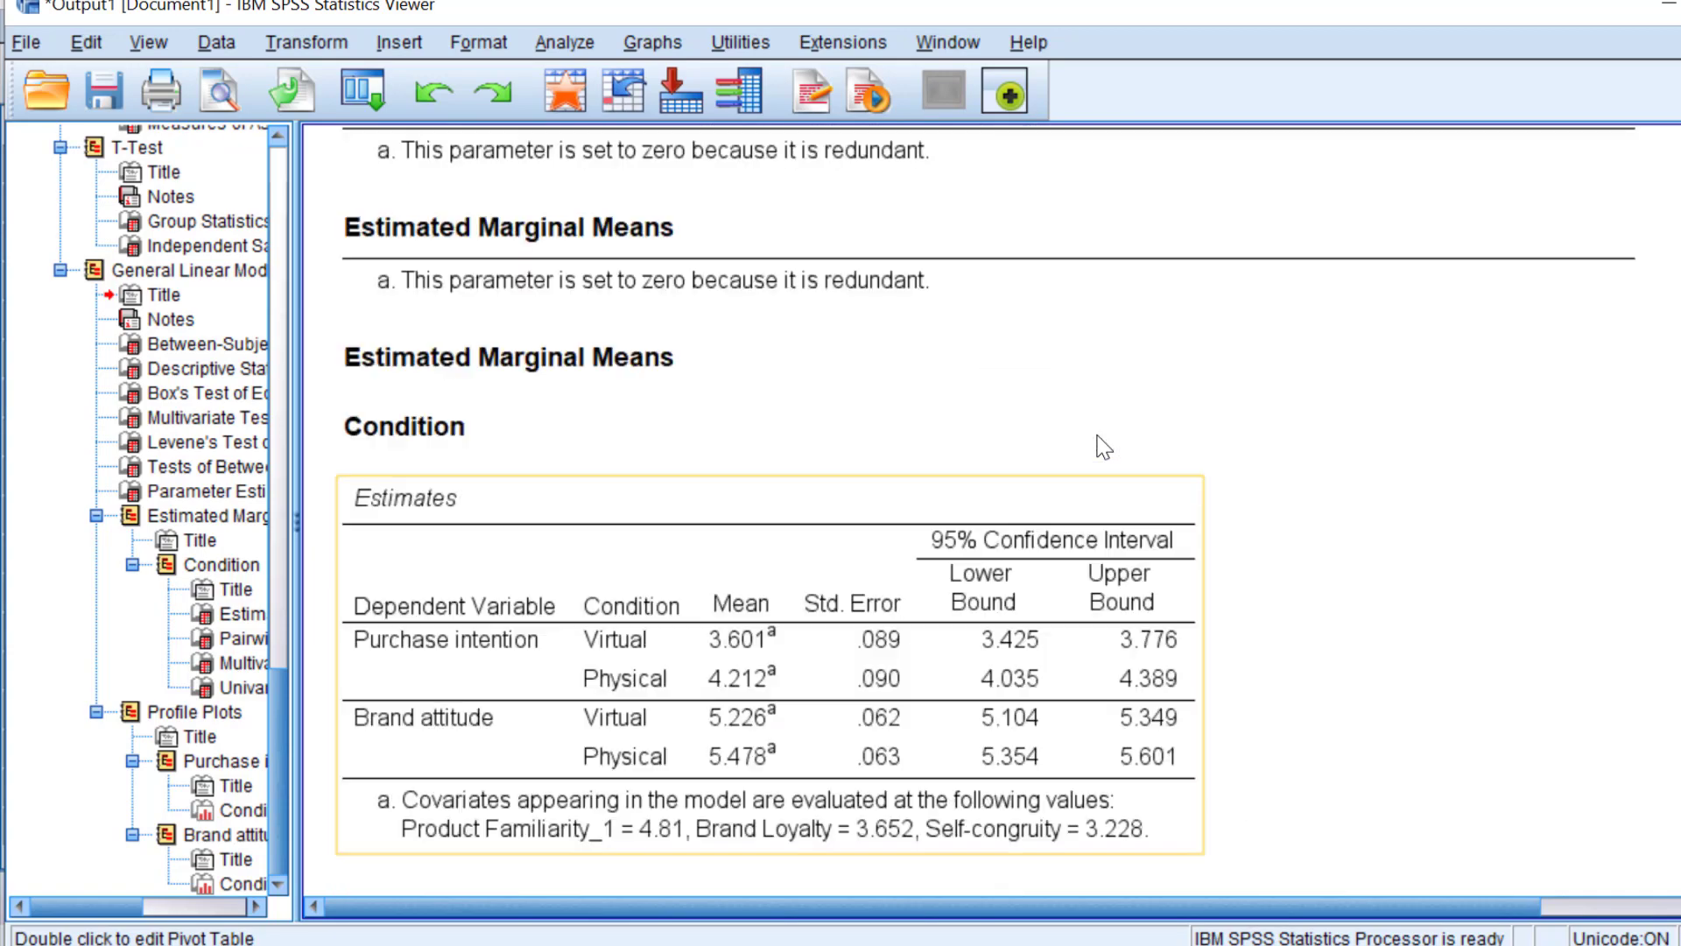
pyautogui.scroll(2, 1098, 446)
pyautogui.scroll(8, 1099, 446)
pyautogui.scroll(3, 1100, 444)
pyautogui.scroll(8, 1102, 445)
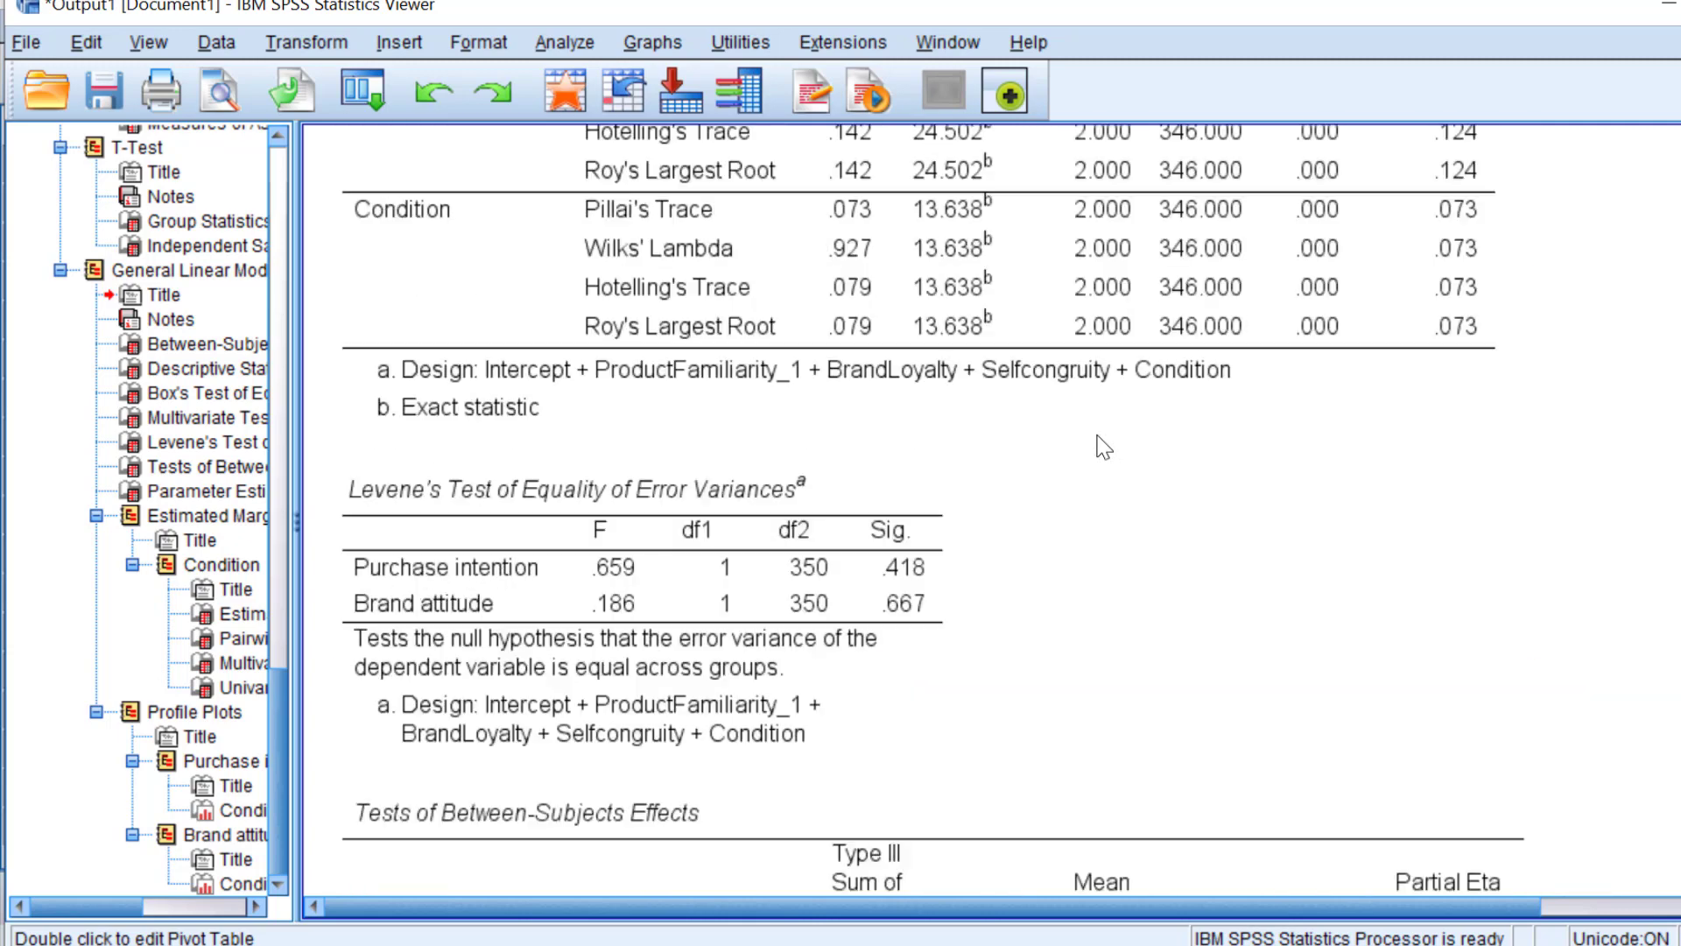
pyautogui.scroll(5, 1101, 445)
pyautogui.scroll(5, 1101, 445)
pyautogui.scroll(2, 1101, 447)
pyautogui.scroll(5, 1102, 447)
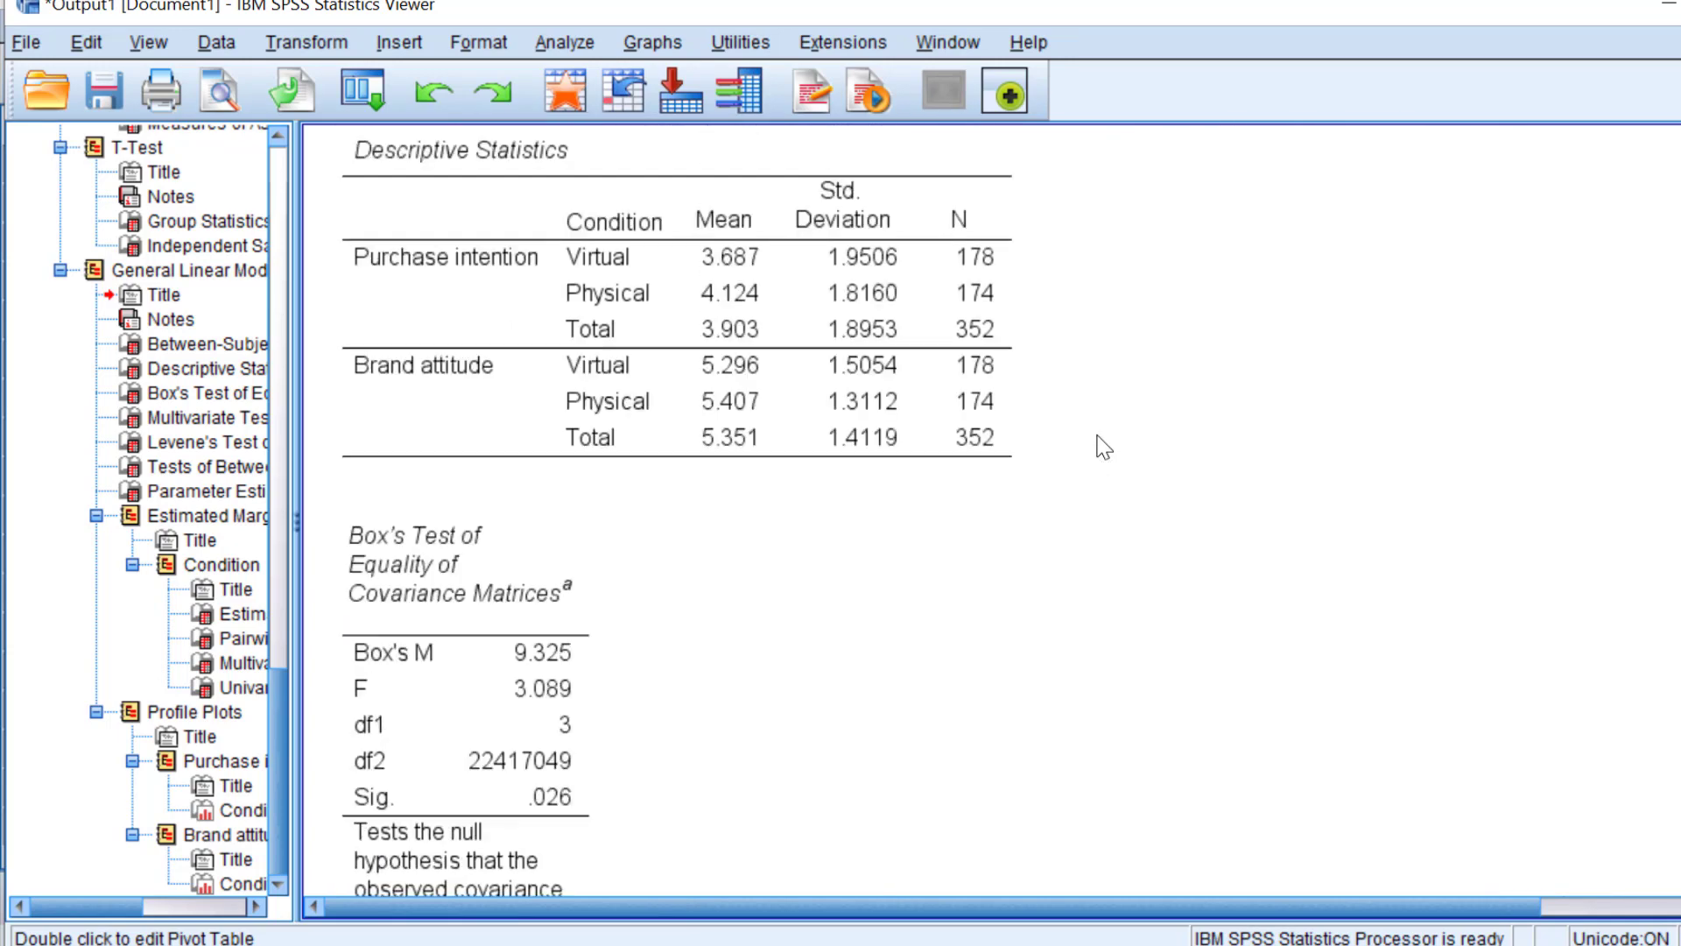
pyautogui.scroll(-2, 878, 477)
pyautogui.click(496, 453)
pyautogui.scroll(2, 496, 411)
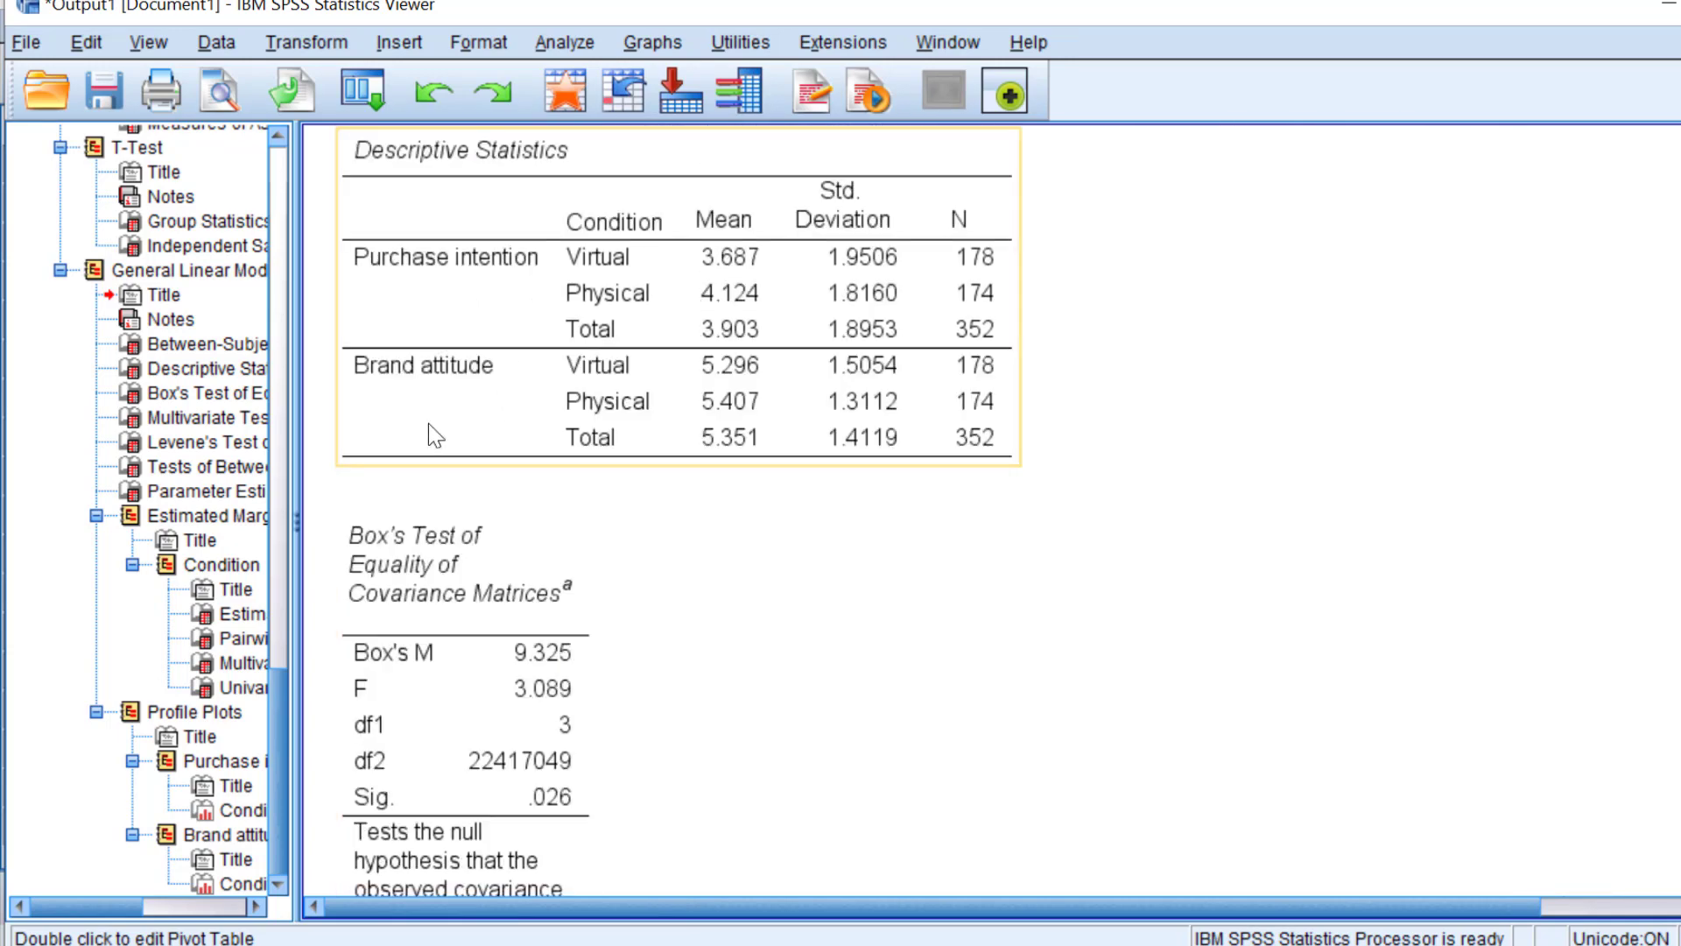
pyautogui.scroll(-4, 547, 597)
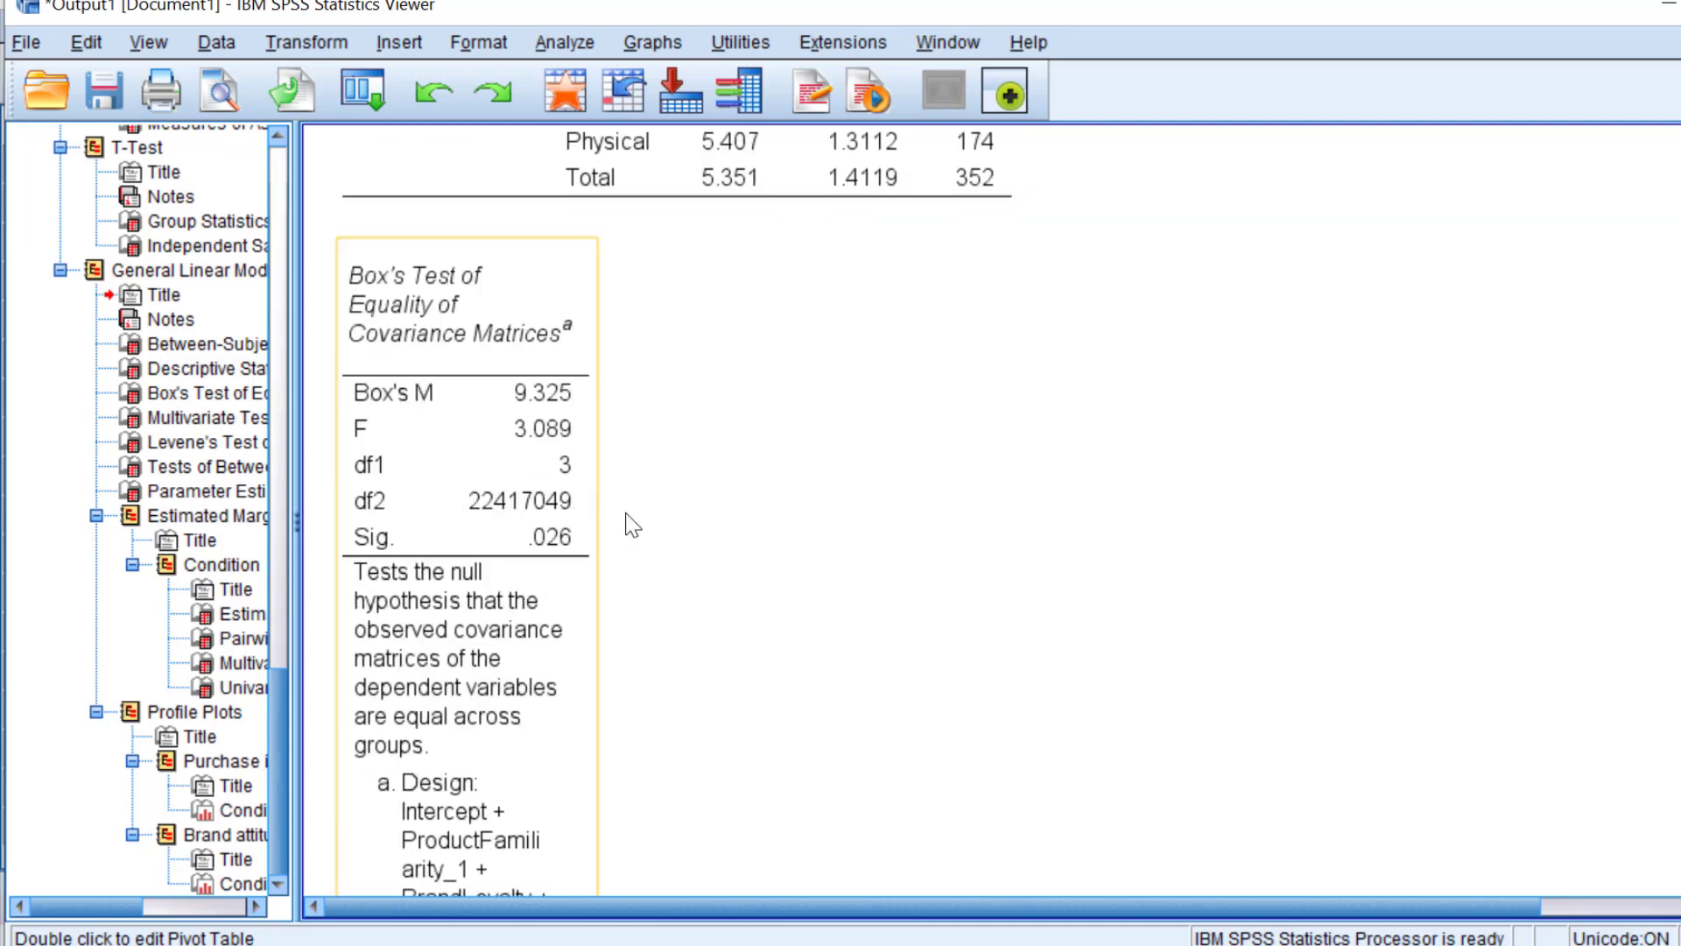
pyautogui.scroll(-3, 553, 547)
pyautogui.scroll(-6, 551, 544)
pyautogui.click(552, 546)
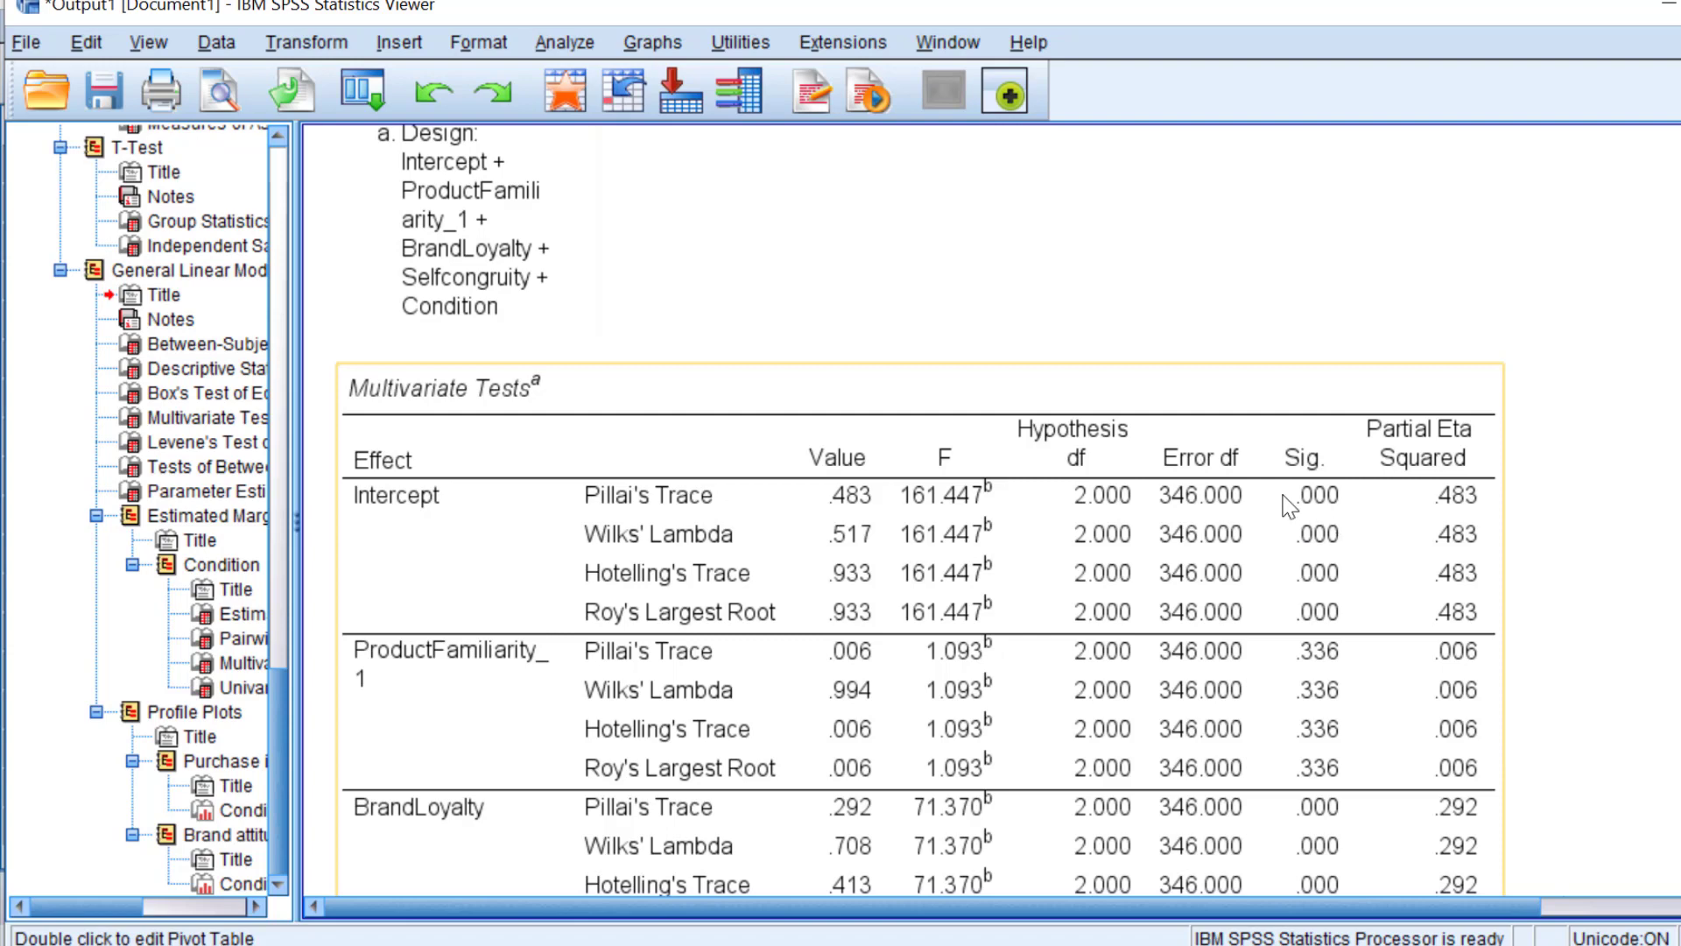
pyautogui.scroll(-3, 1307, 375)
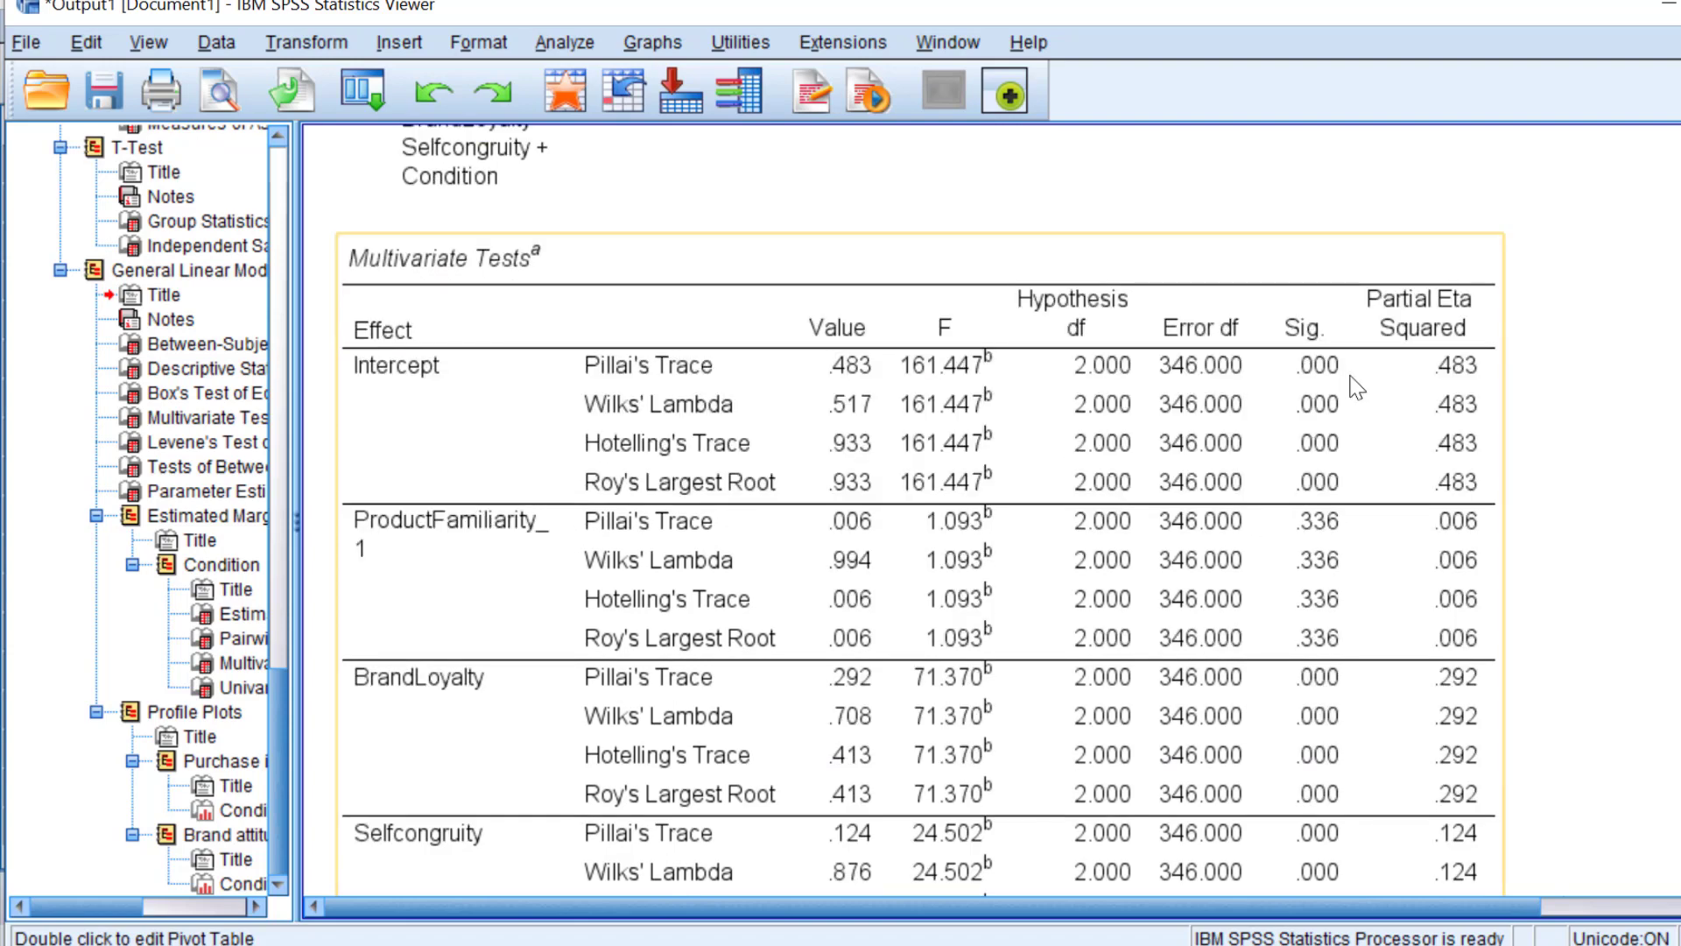
pyautogui.scroll(-3, 1059, 505)
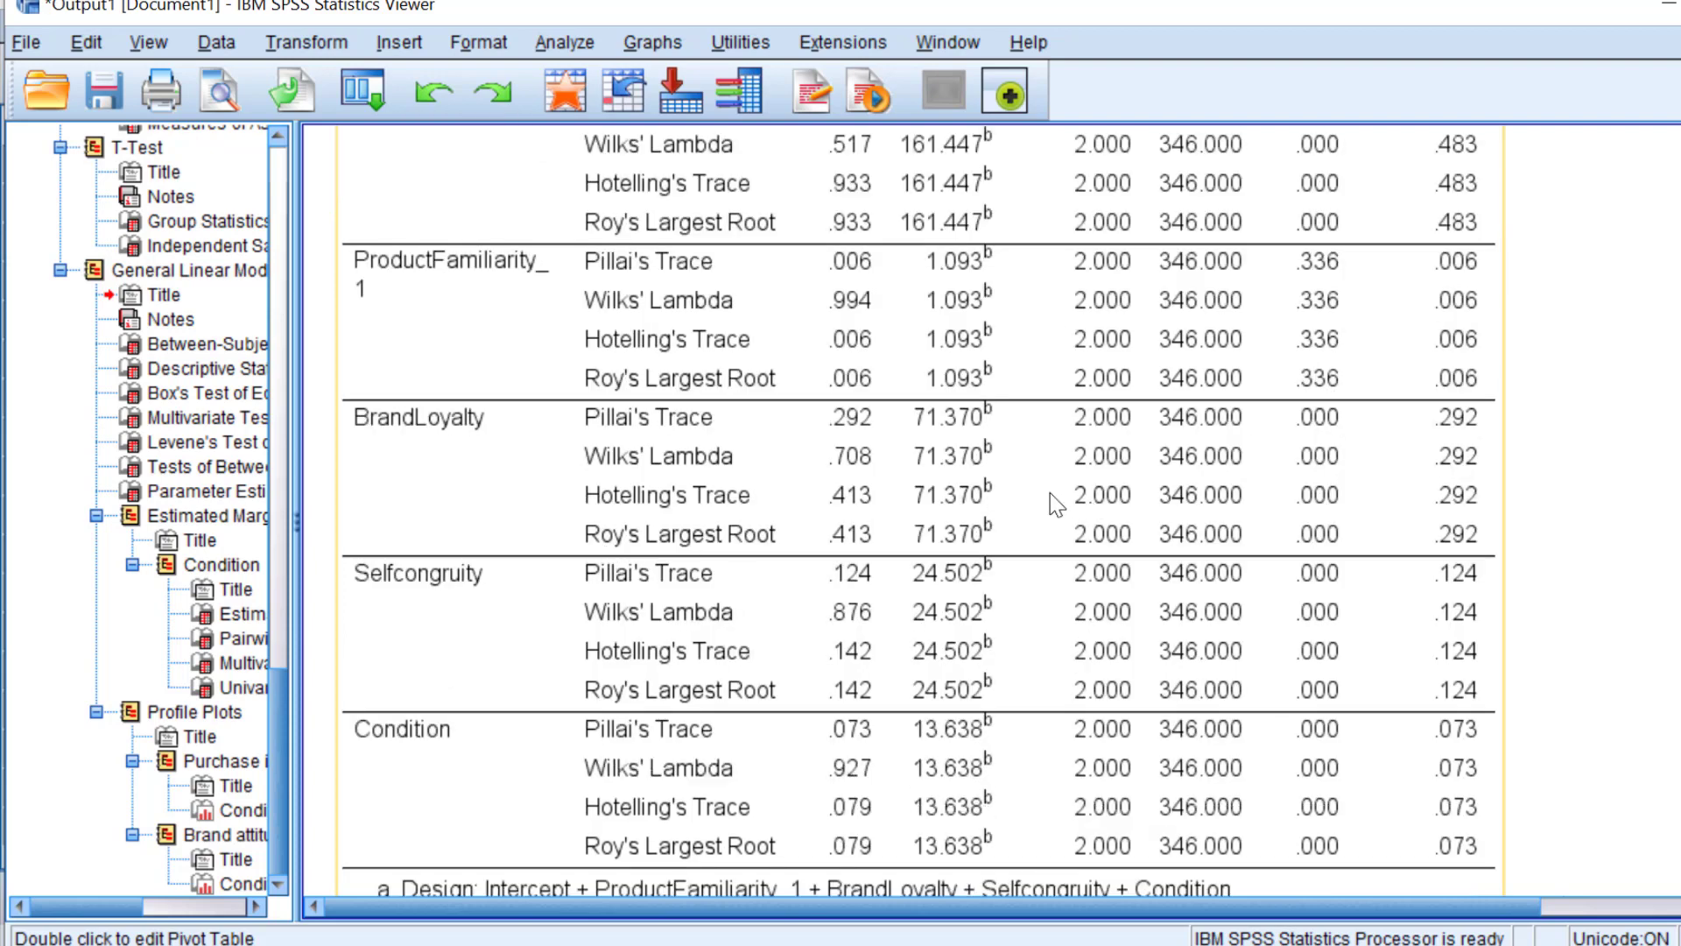
pyautogui.scroll(-5, 494, 332)
pyautogui.scroll(3, 490, 328)
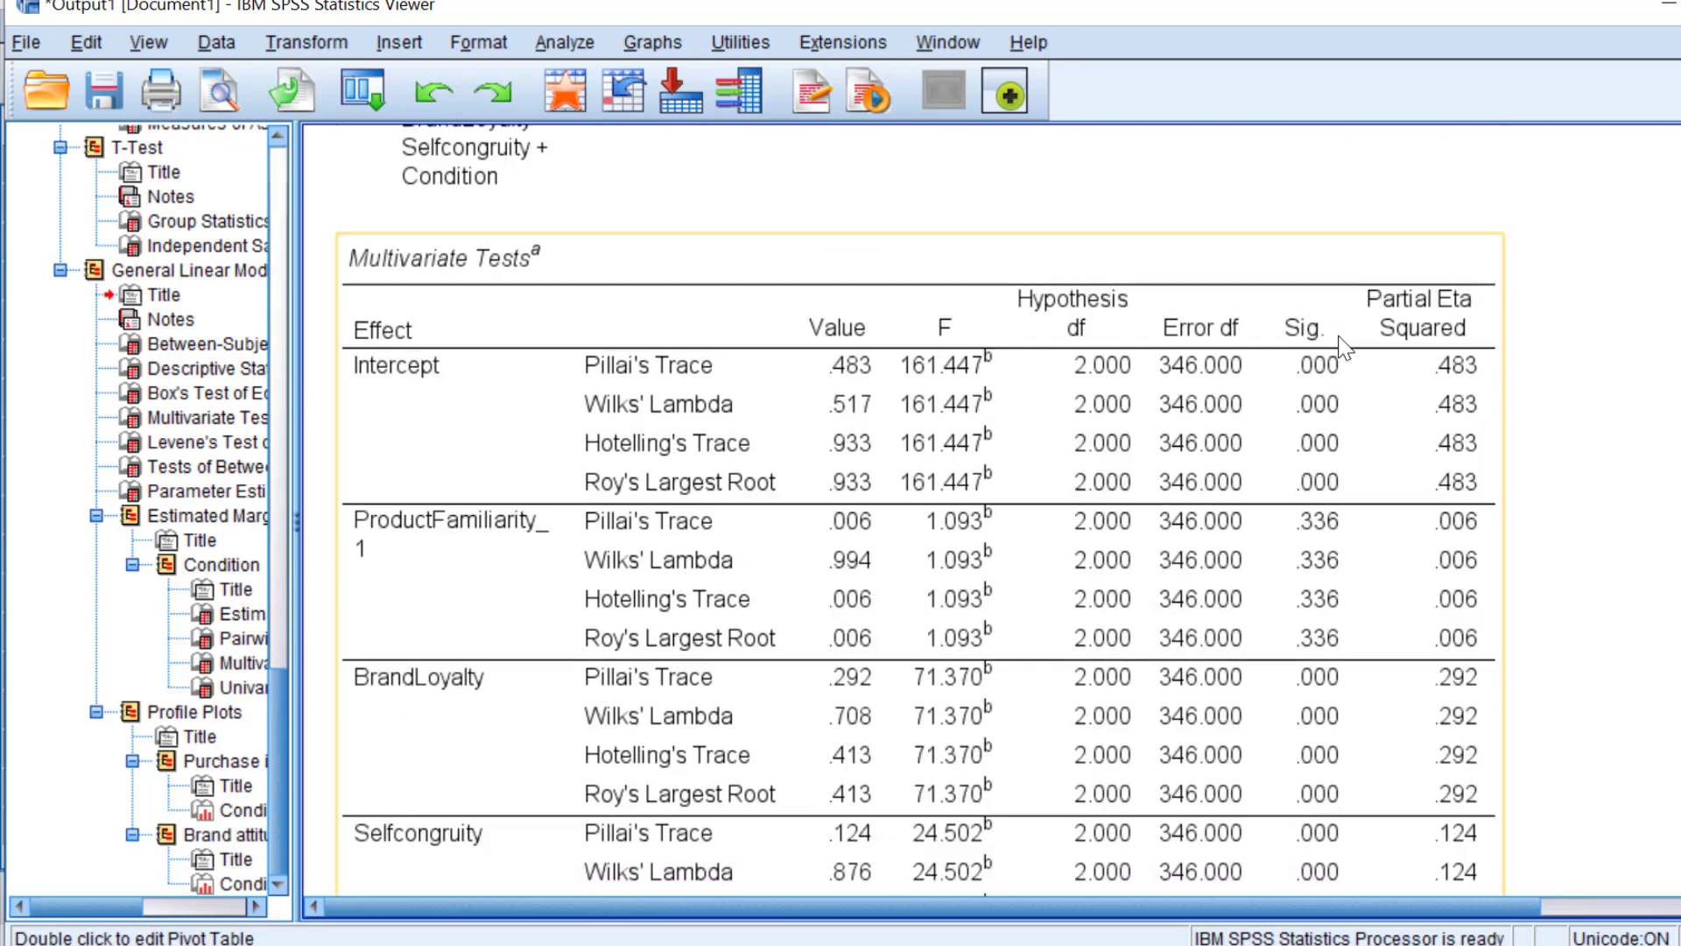
pyautogui.scroll(5, 1345, 348)
pyautogui.scroll(-1, 1330, 532)
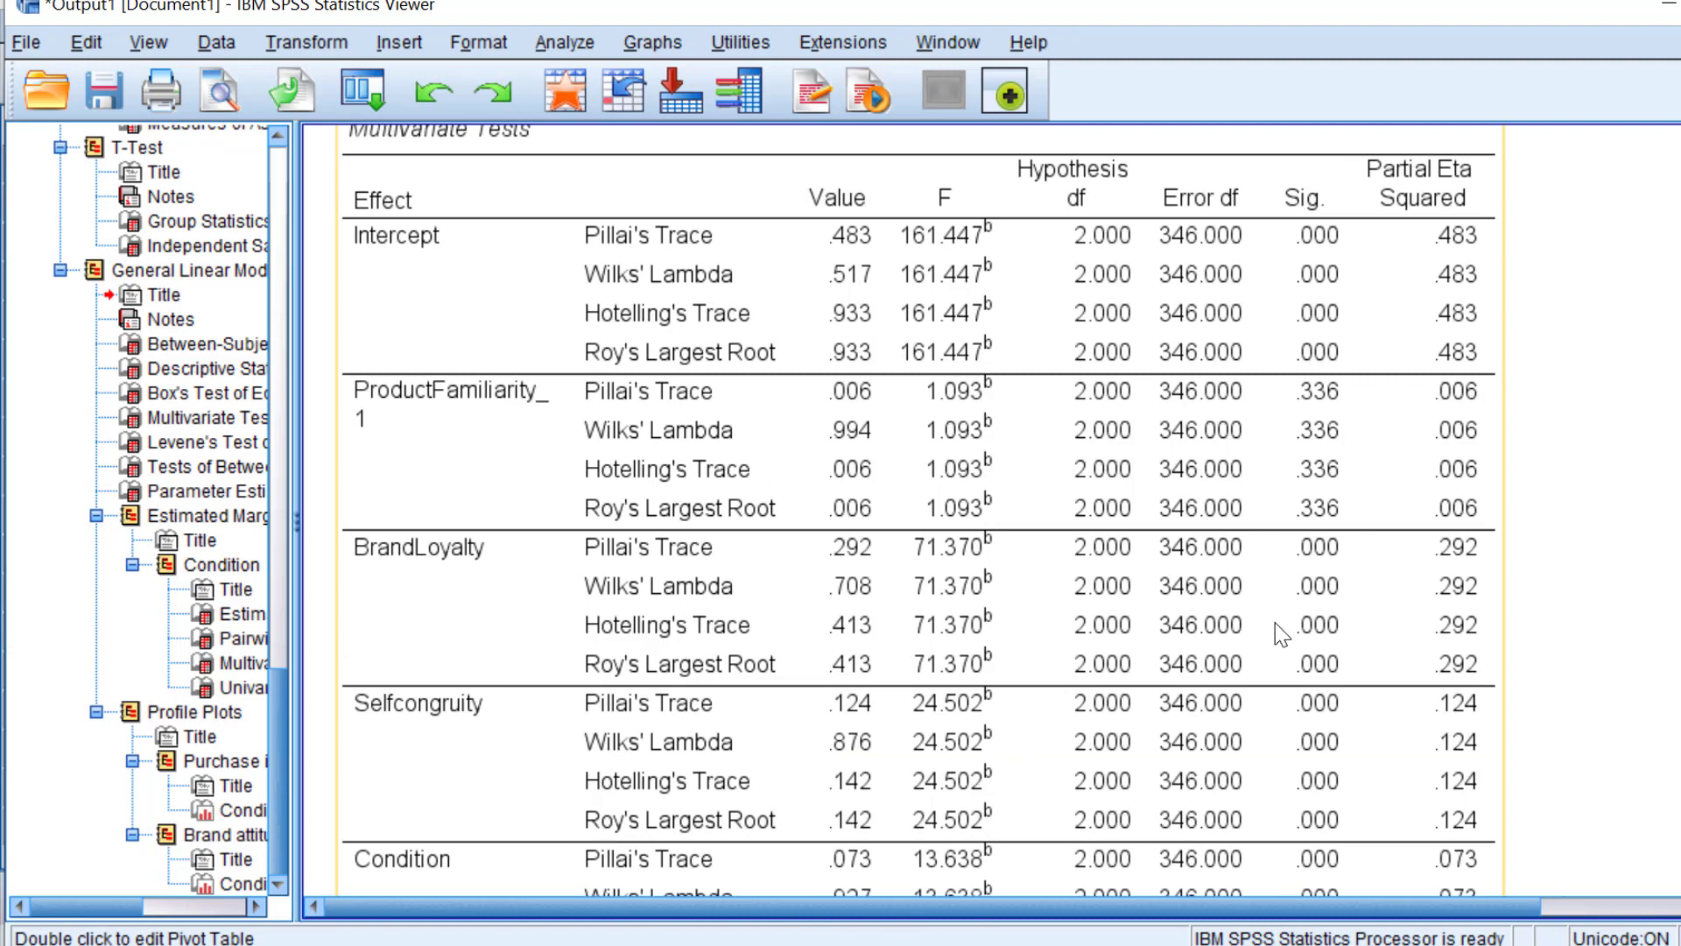
pyautogui.scroll(-1, 1280, 626)
pyautogui.scroll(-3, 1335, 594)
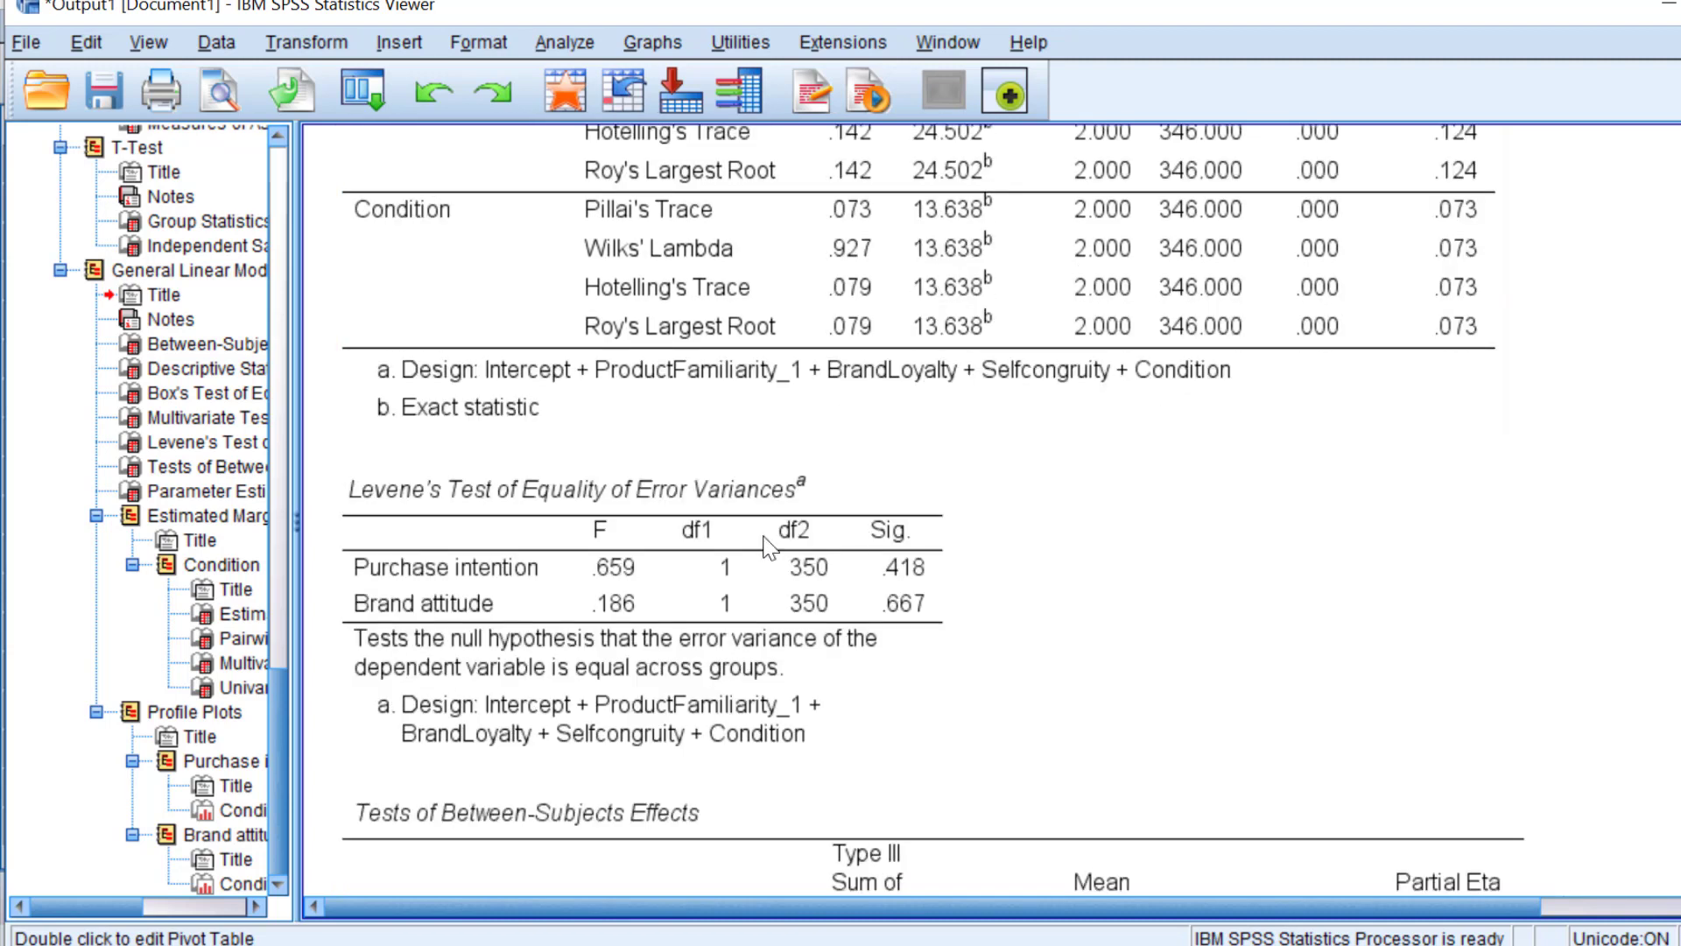
pyautogui.scroll(-1, 1164, 516)
pyautogui.scroll(-1, 751, 544)
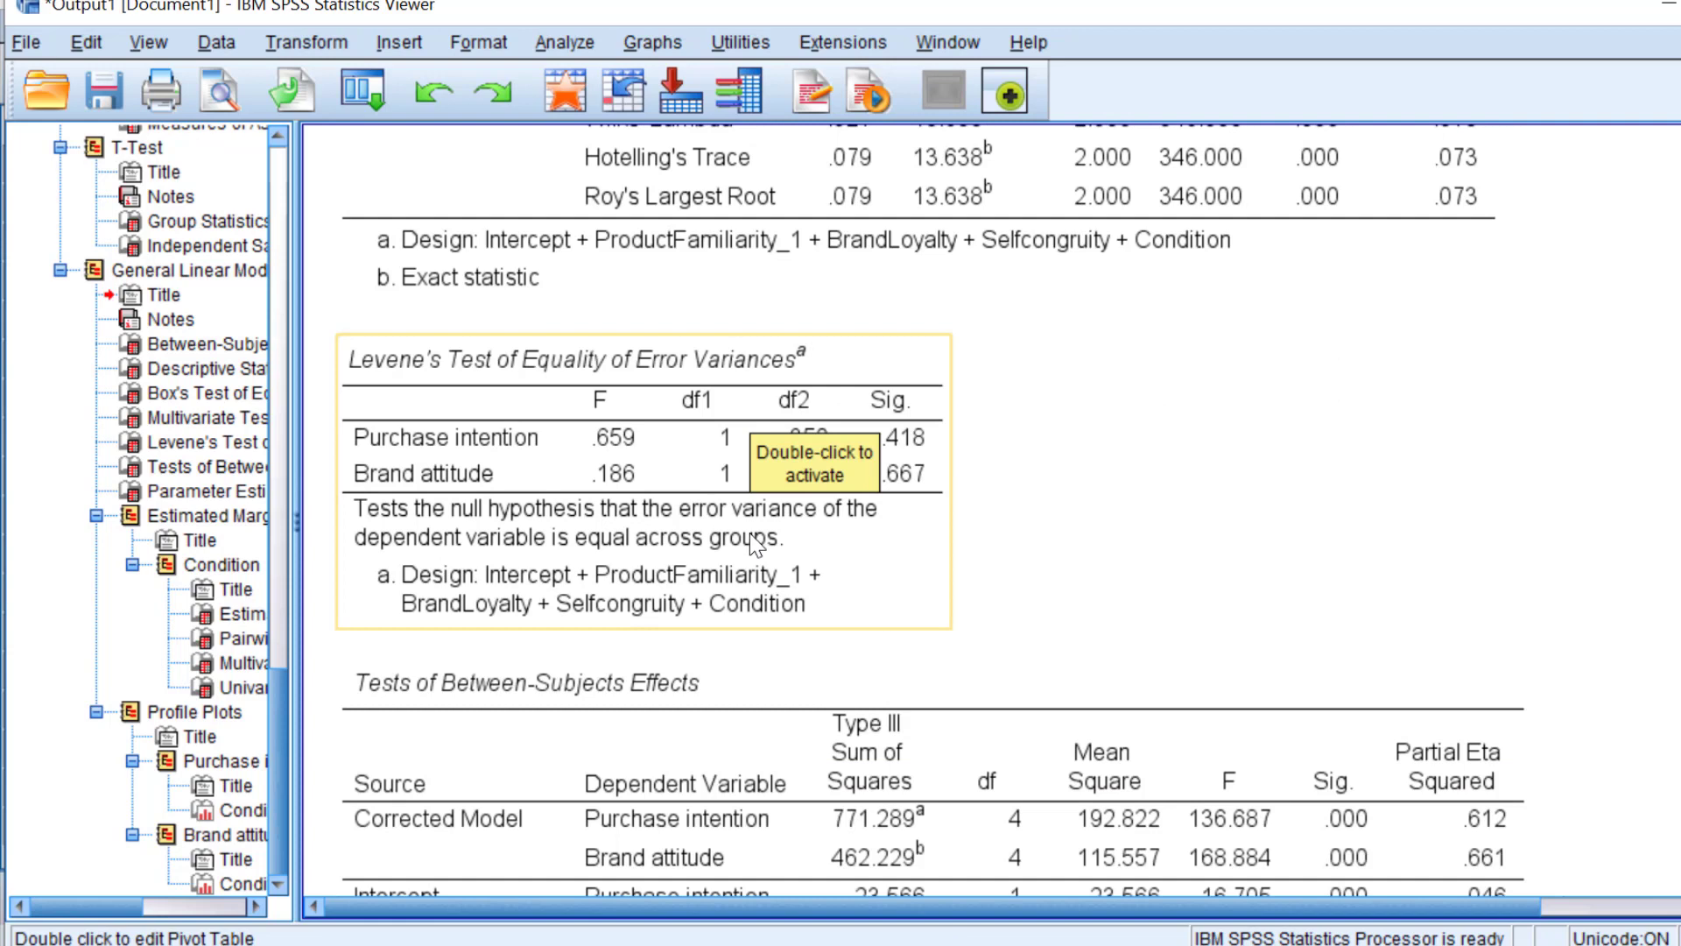
pyautogui.click(1051, 424)
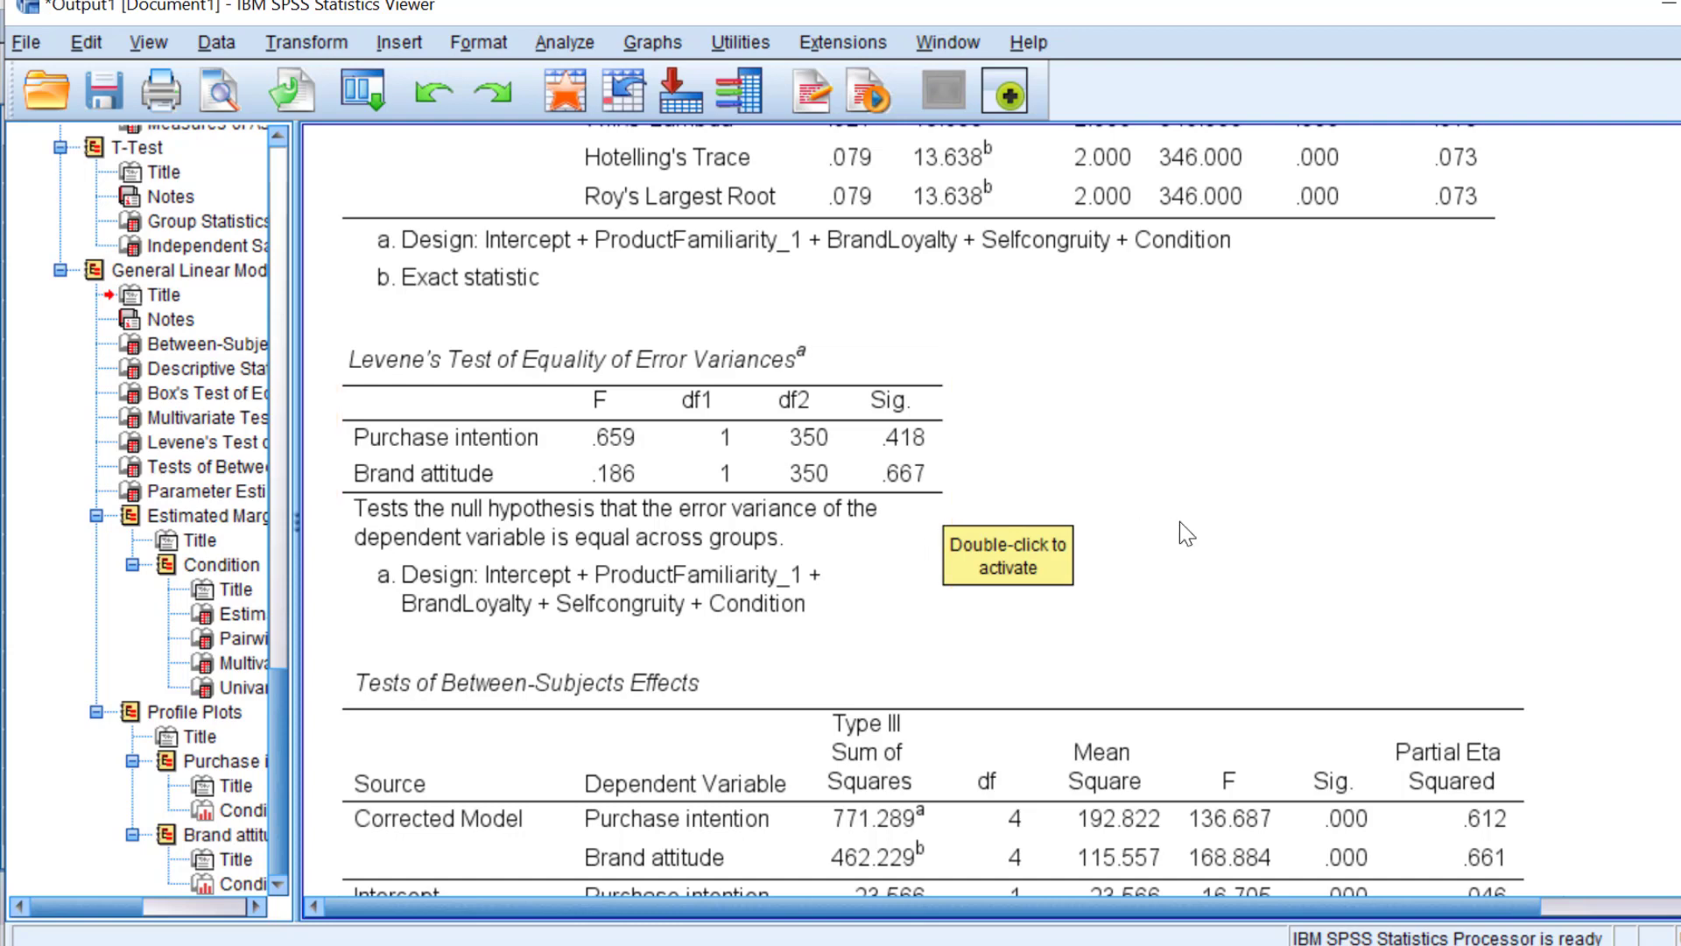
pyautogui.scroll(-3, 1225, 552)
pyautogui.scroll(-1, 1225, 553)
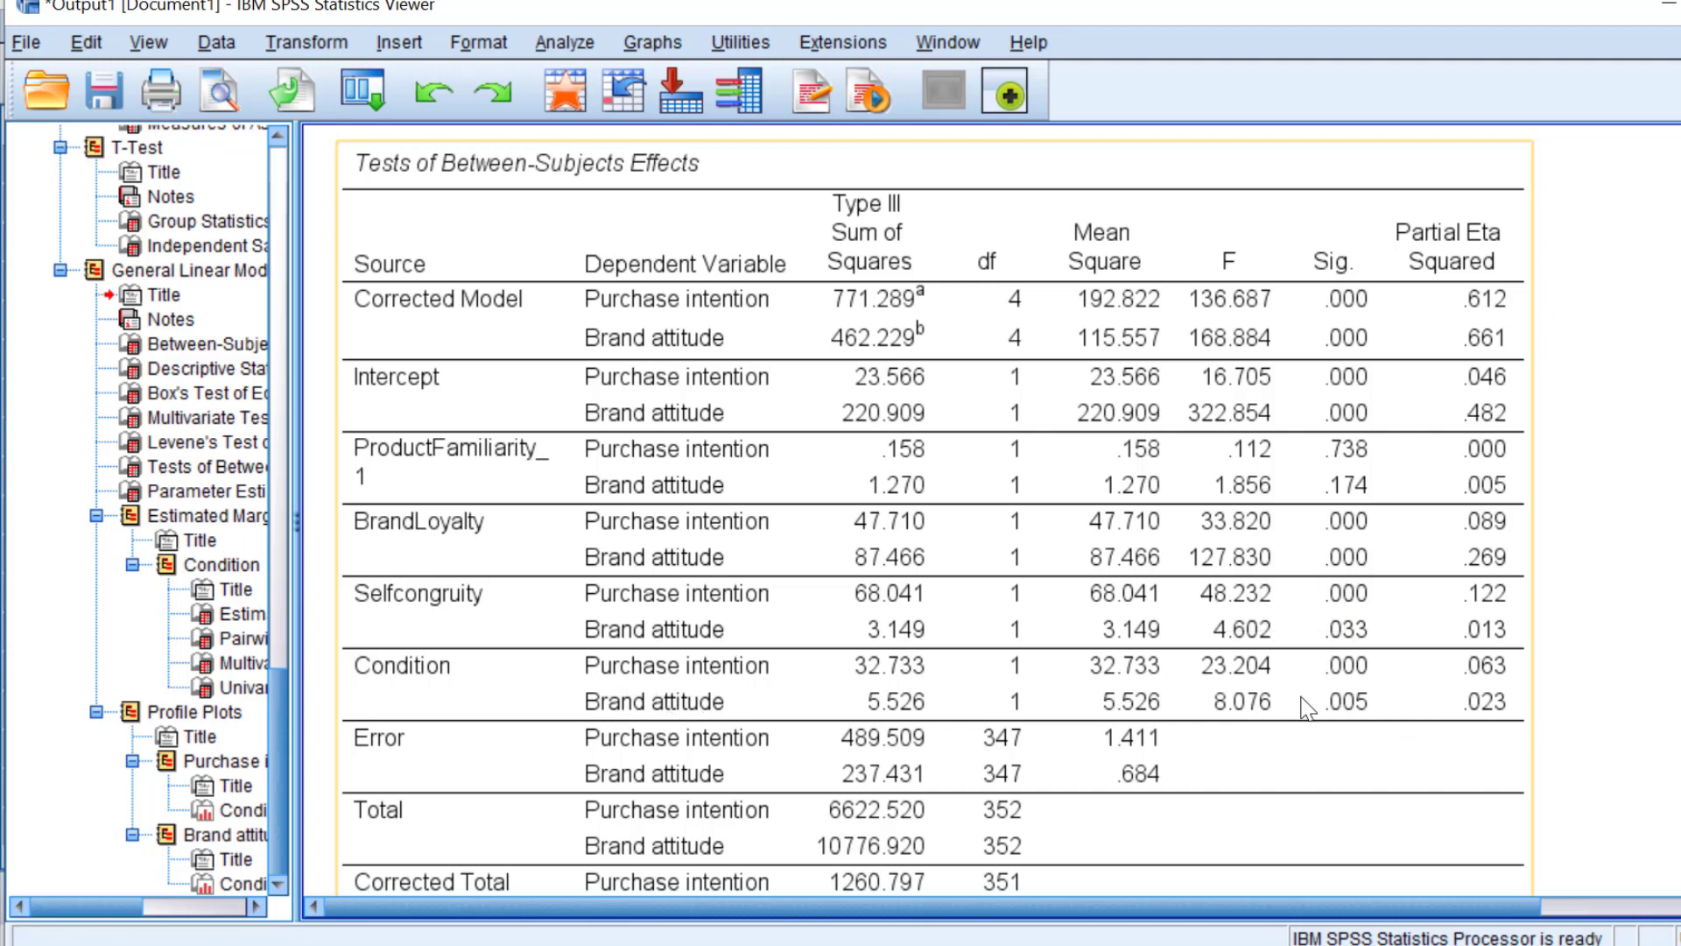
pyautogui.scroll(-4, 1296, 702)
pyautogui.scroll(-5, 954, 645)
pyautogui.scroll(-3, 937, 653)
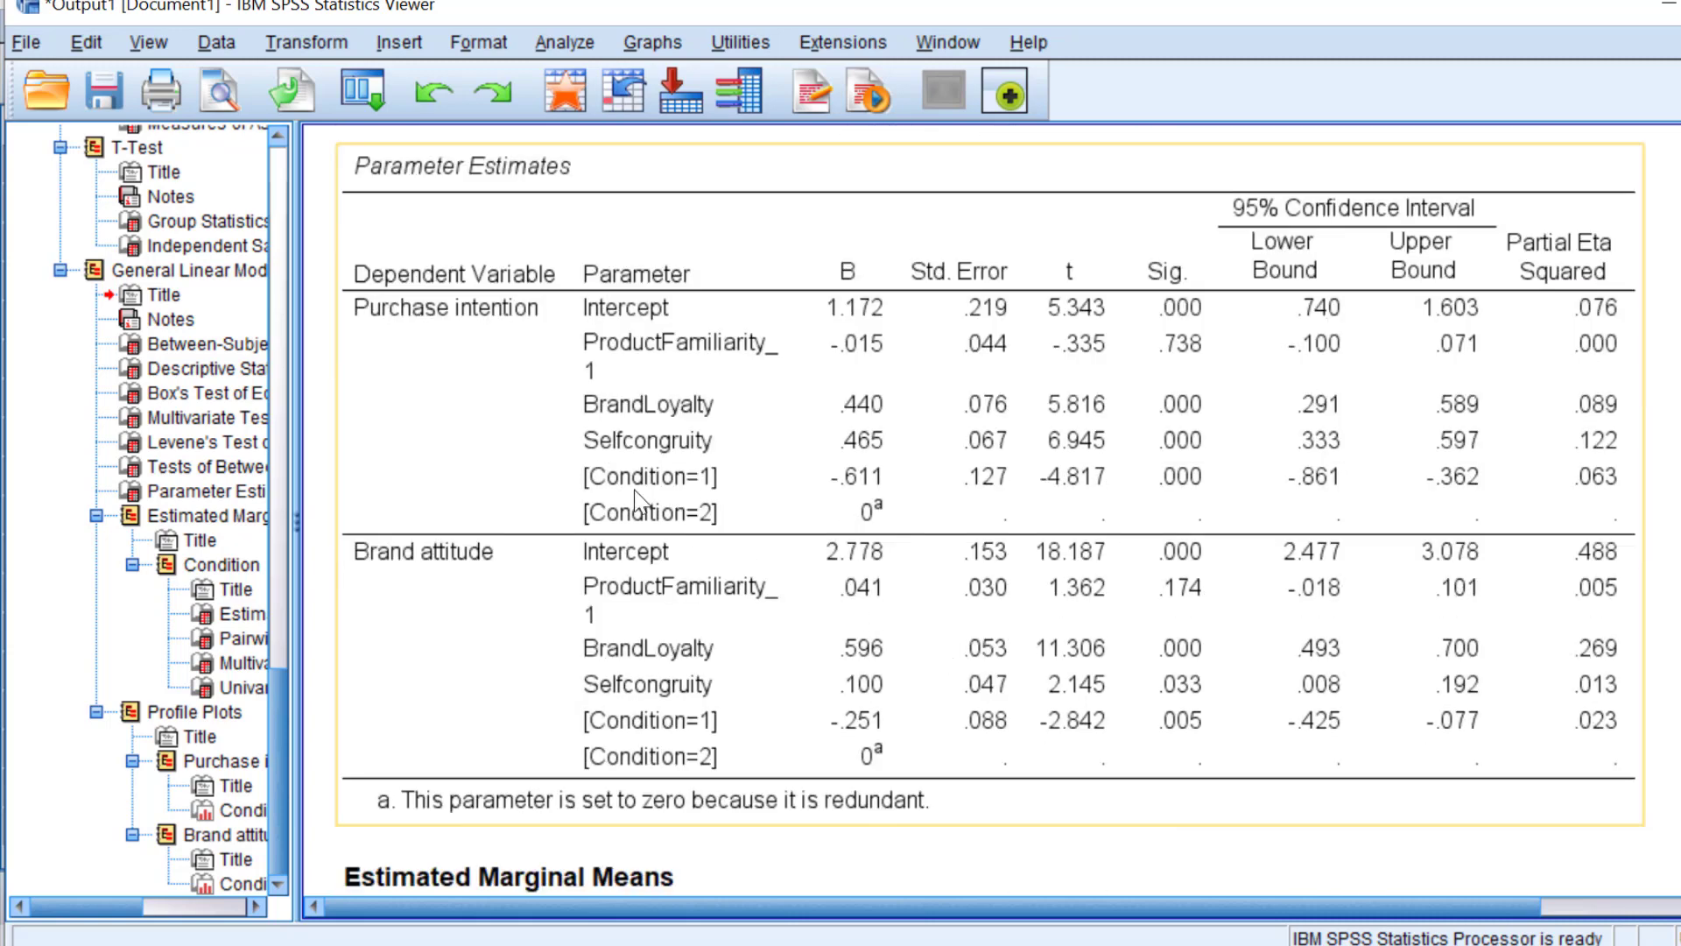
pyautogui.scroll(-5, 637, 500)
pyautogui.scroll(-4, 637, 499)
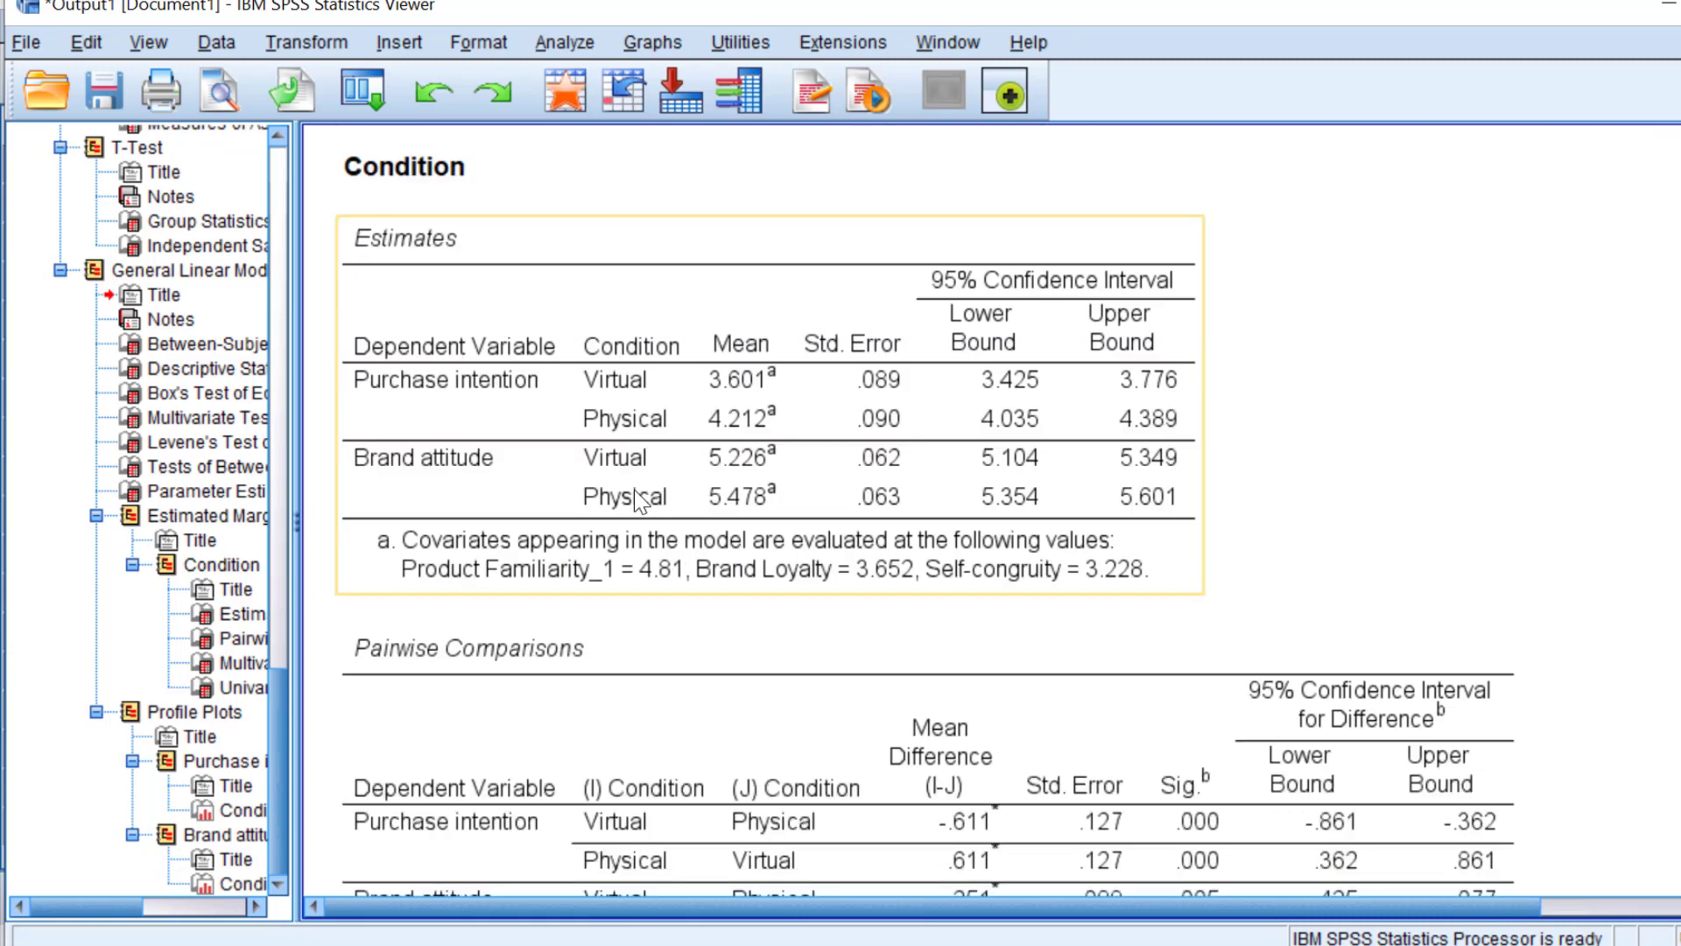
pyautogui.scroll(-3, 638, 499)
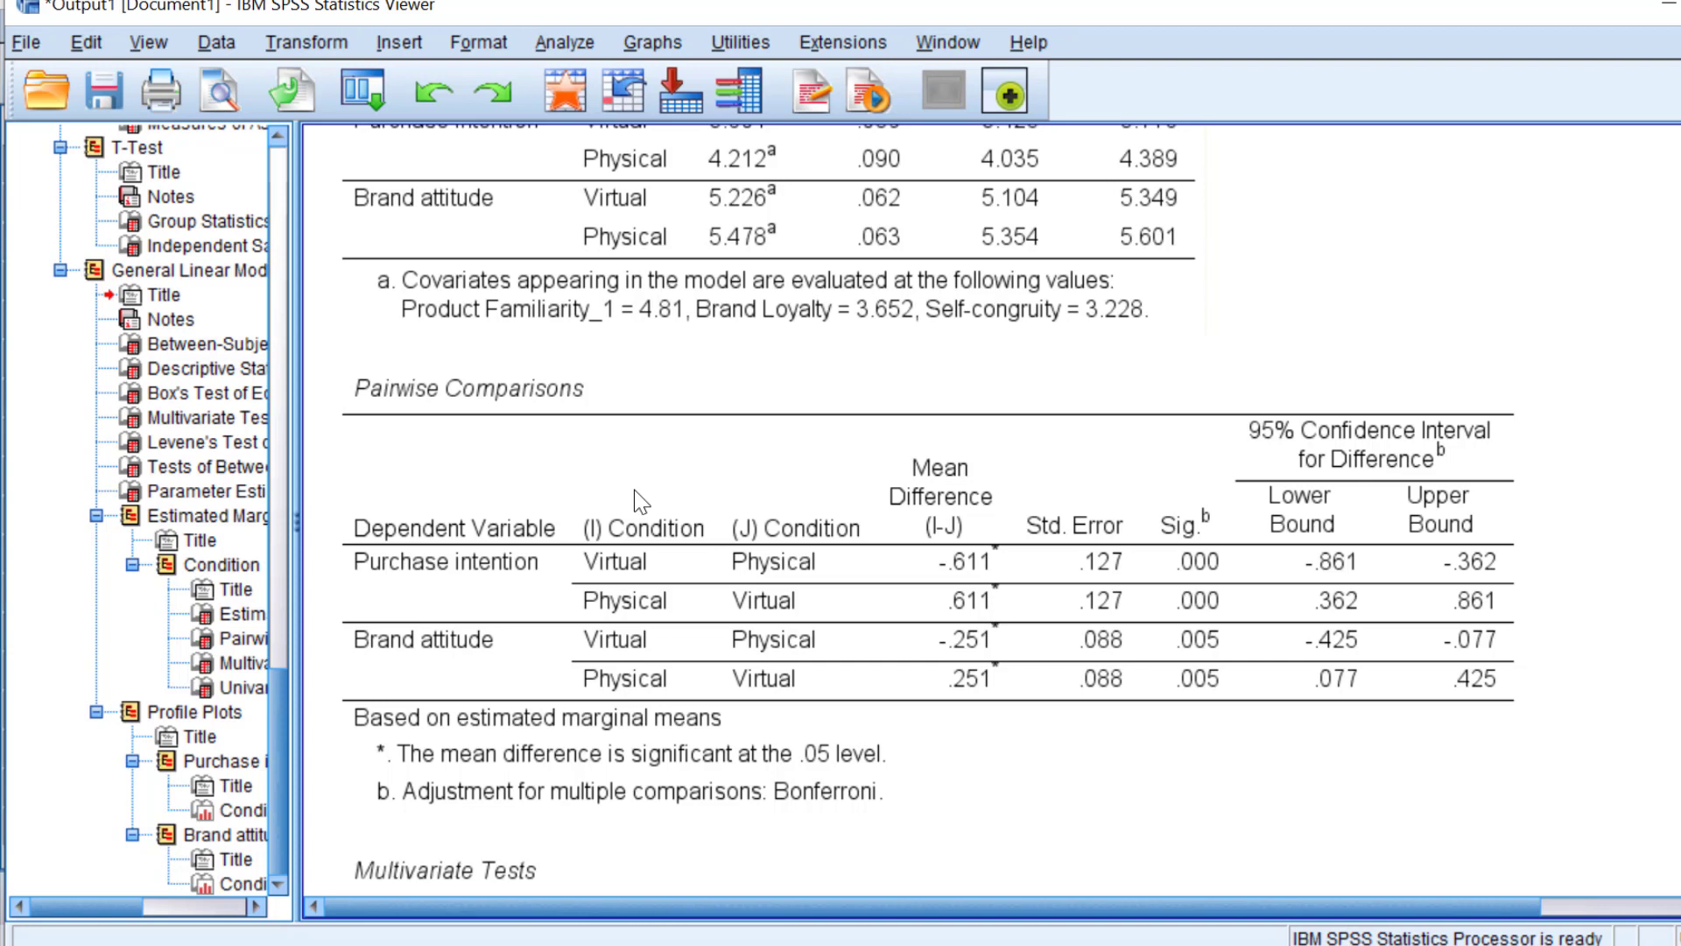